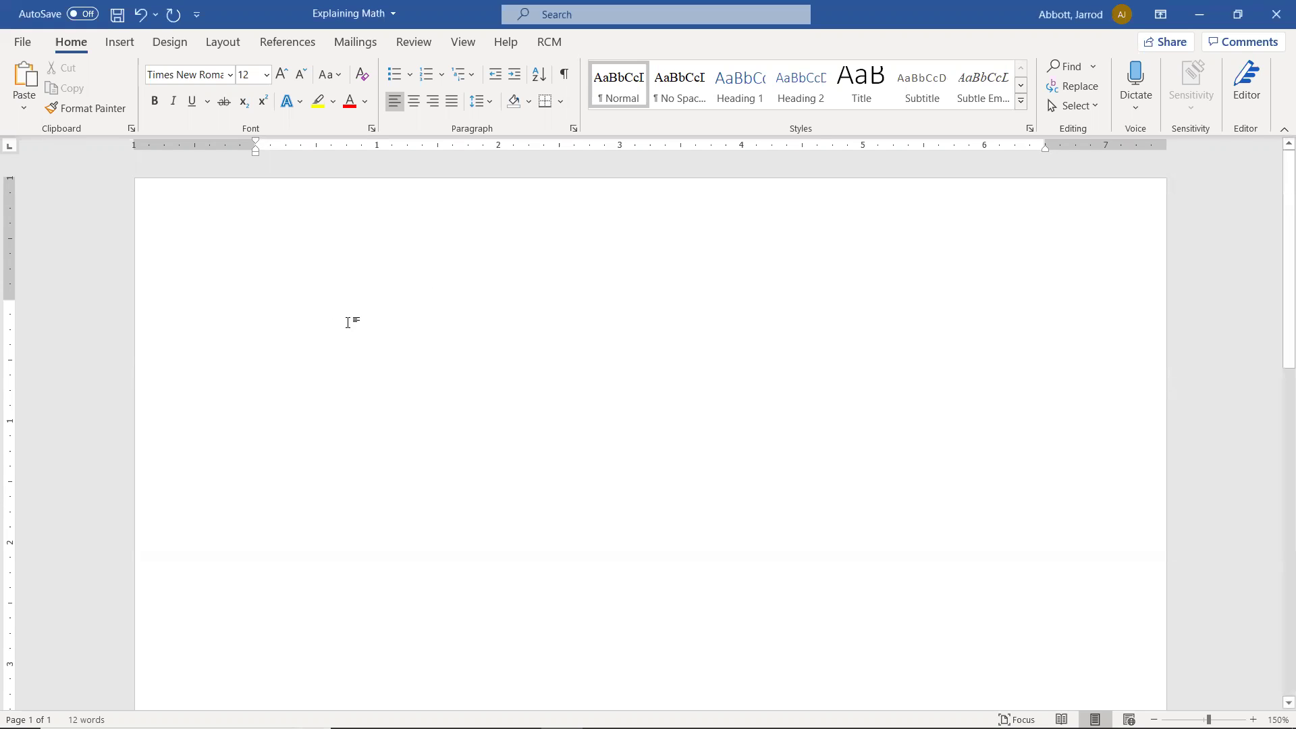
Type 'Set Expectations' as the first line of the page and start a new line.
{"action": "type", "text": "Set "}
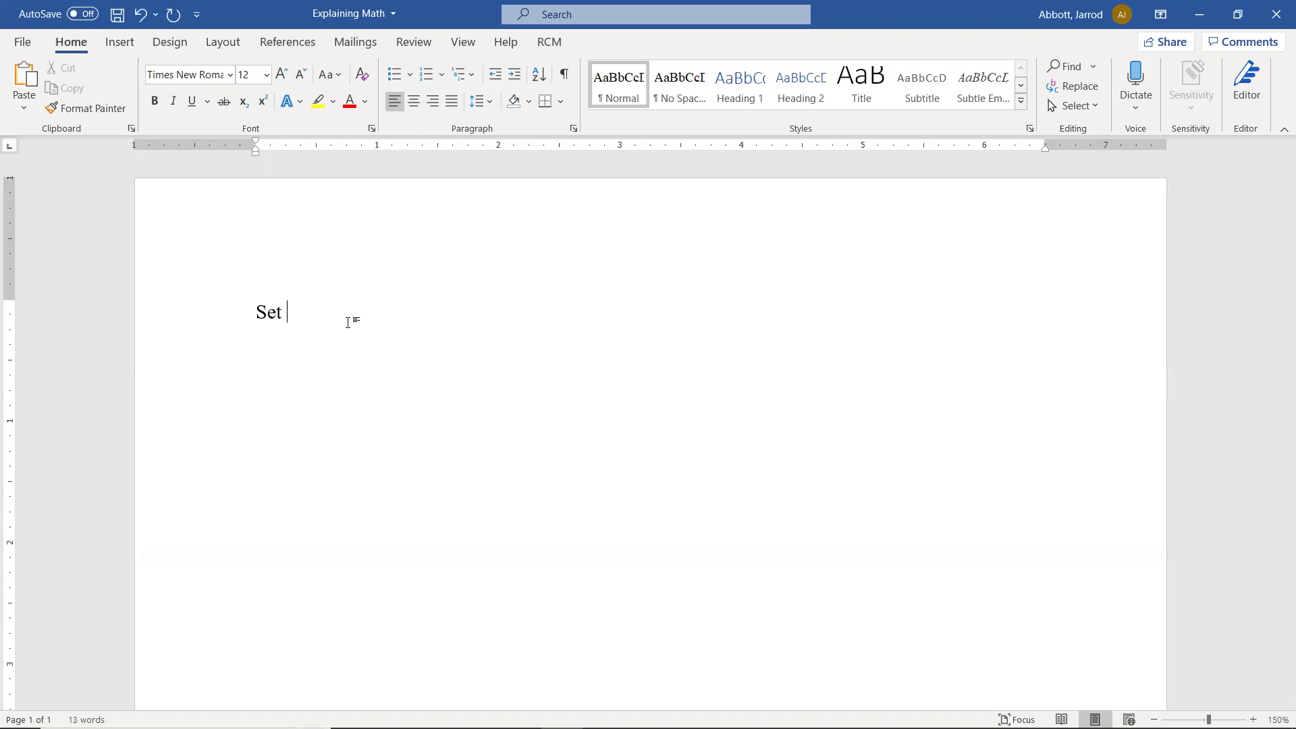
{"action": "type", "text": "Expectations"}
{"action": "key", "text": "Return"}
Add 'Know Technology' as the second line and begin a new line below it.
{"action": "type", "text": "K"}
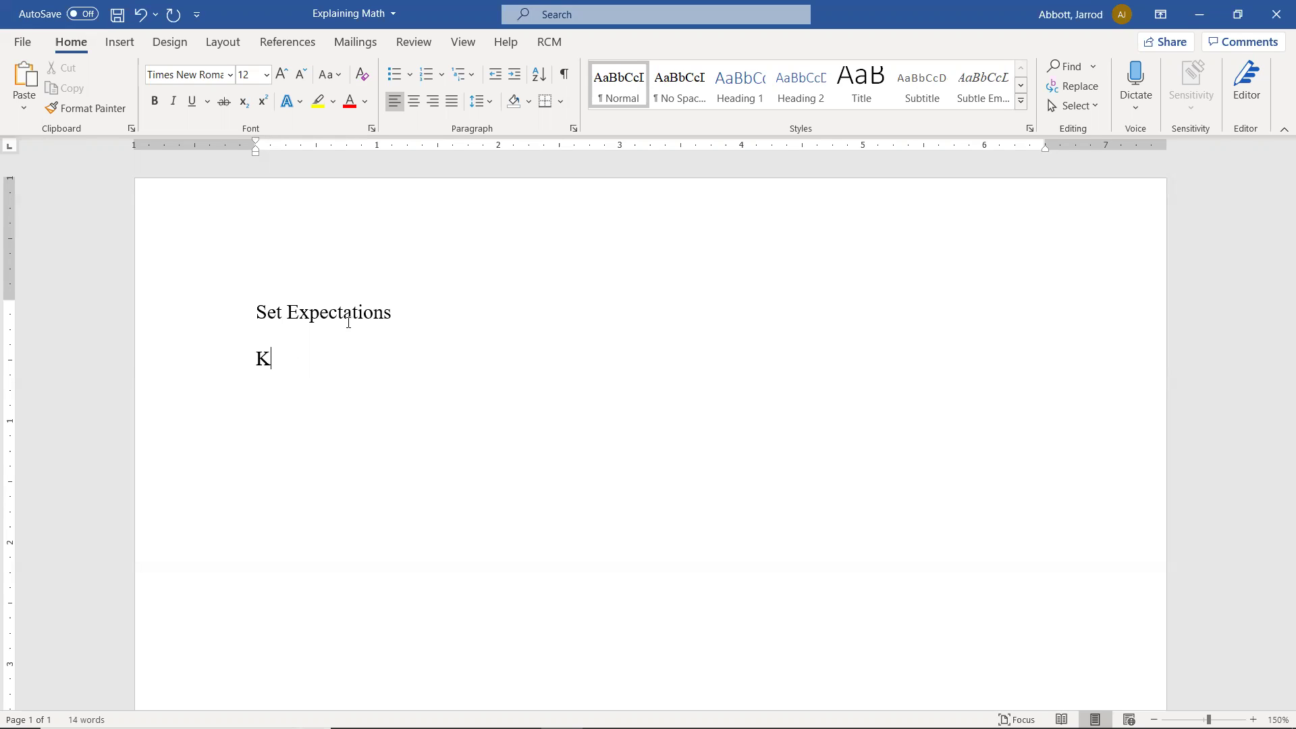
{"action": "type", "text": "now Technology"}
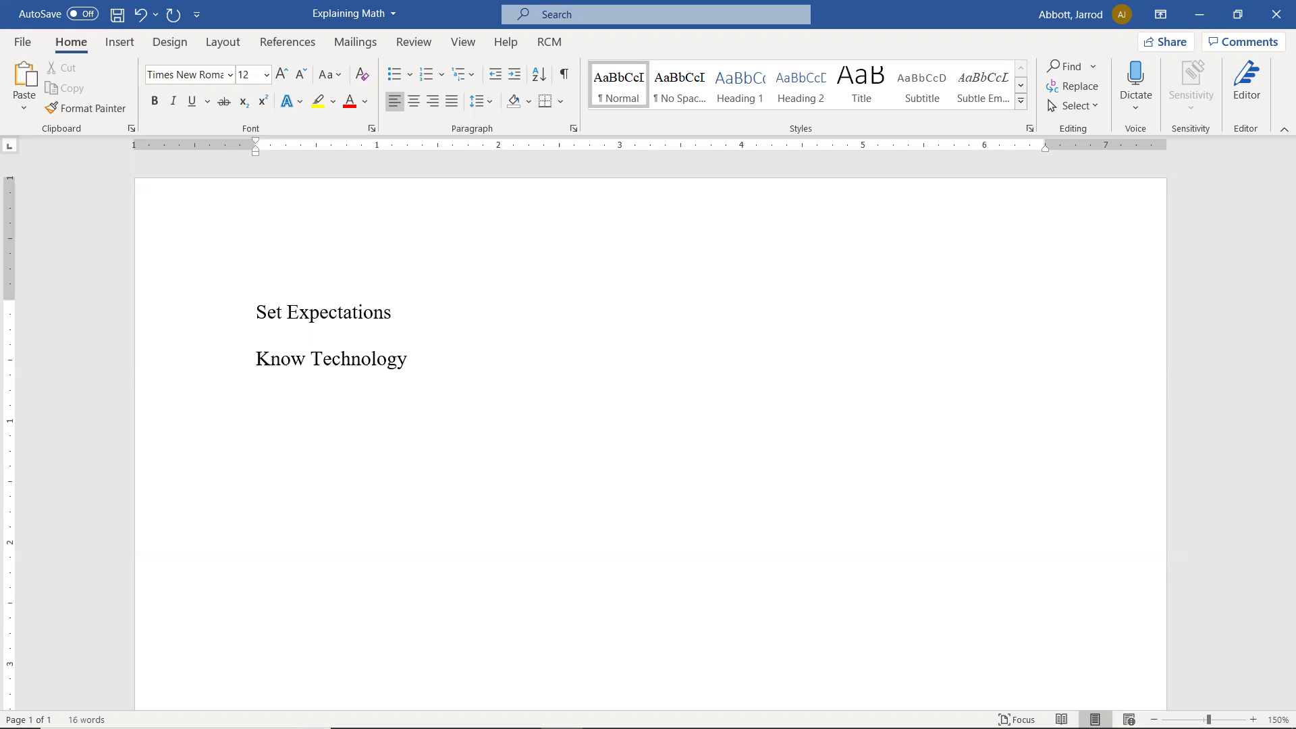
{"action": "key", "text": "Return"}
Add 'Use Key Terms' as the third line and centre the new paragraph beneath it.
{"action": "type", "text": "Use Key Terms"}
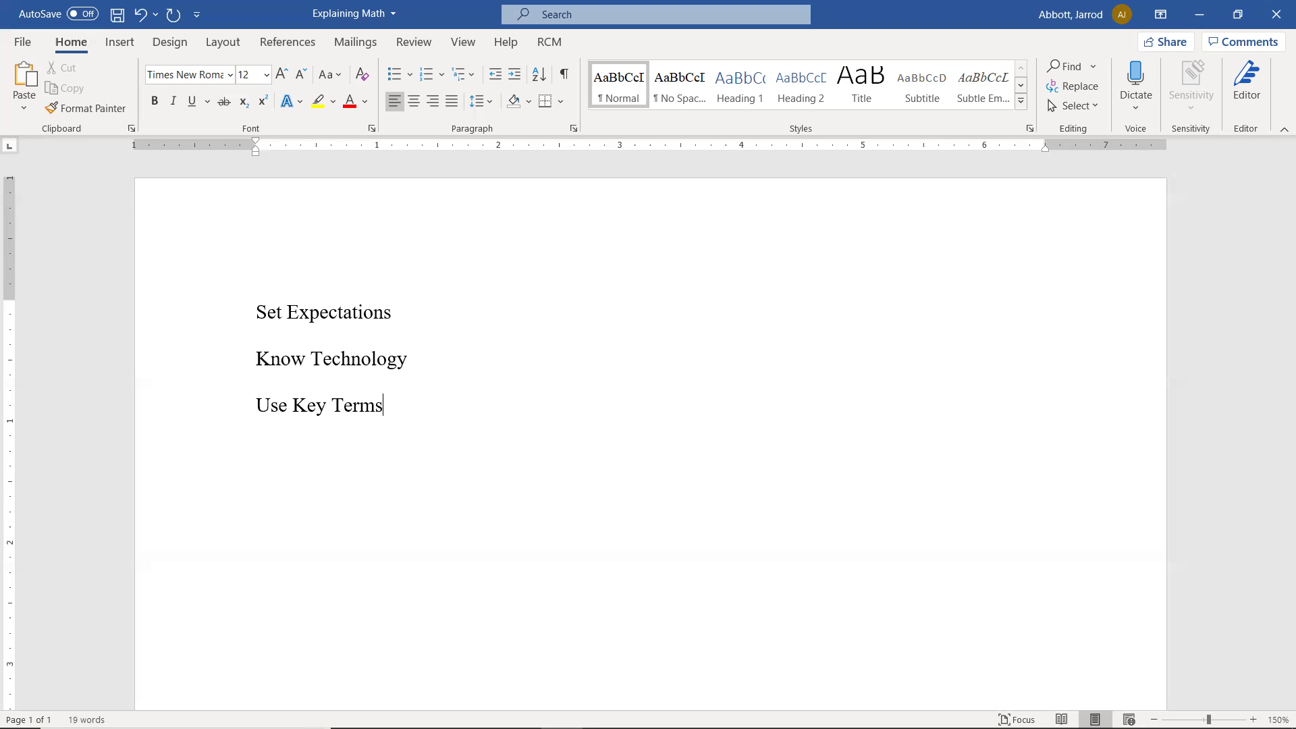
{"action": "key", "text": "Return"}
{"action": "key", "text": "ctrl+e"}
Enter 'Definitions Operations Conclusions' on the centred line.
{"action": "type", "text": "D"}
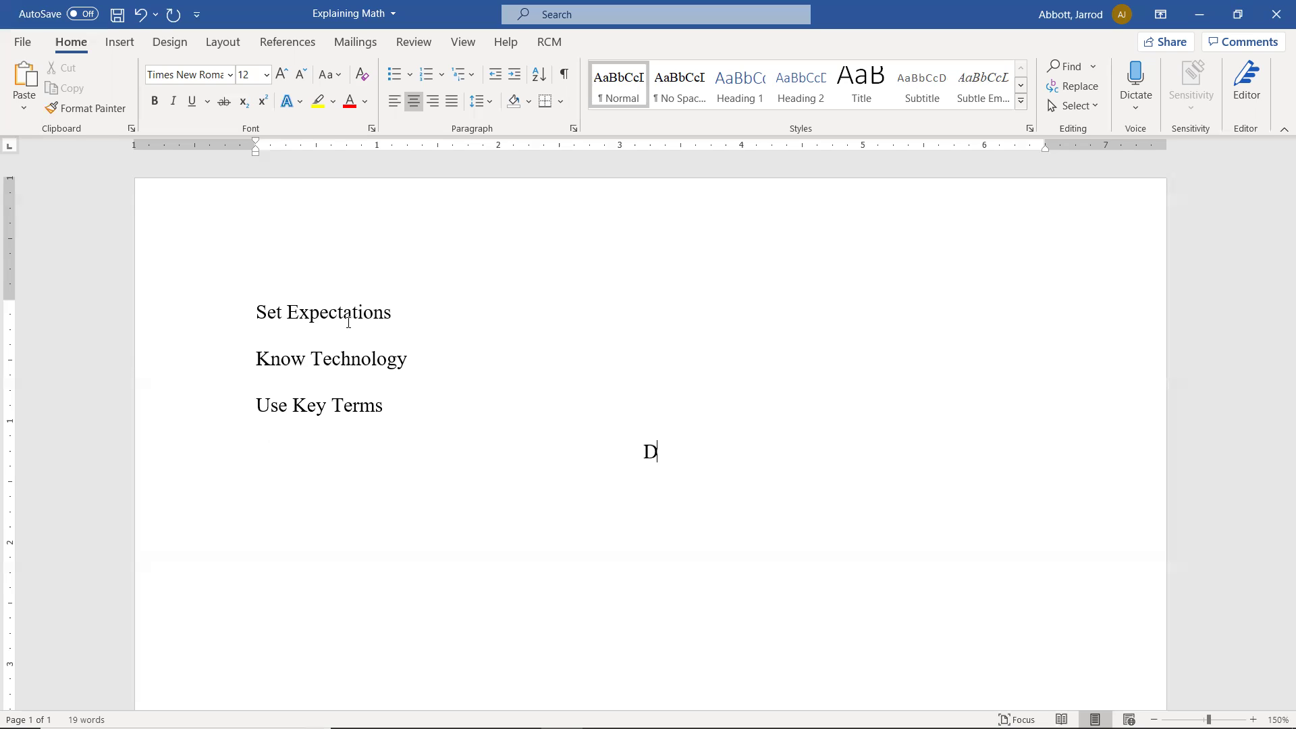
{"action": "type", "text": "efinitions"}
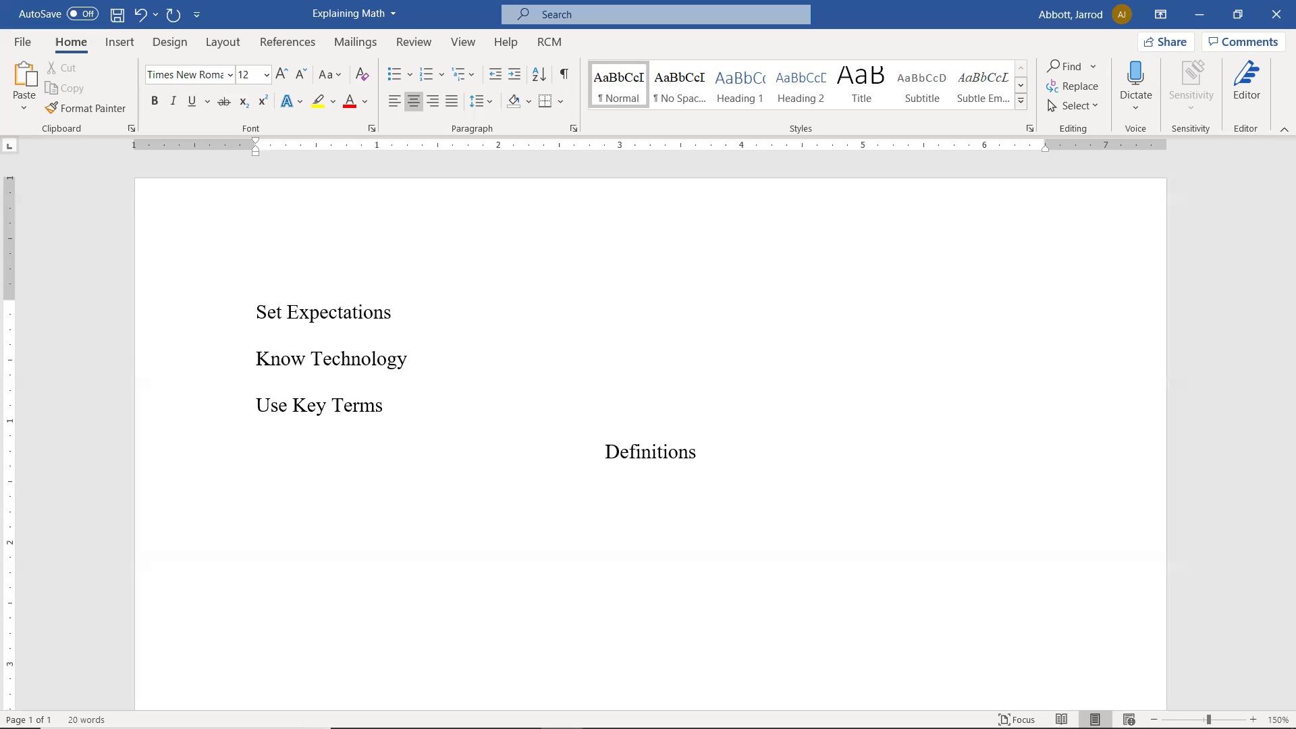
{"action": "type", "text": " Operation"}
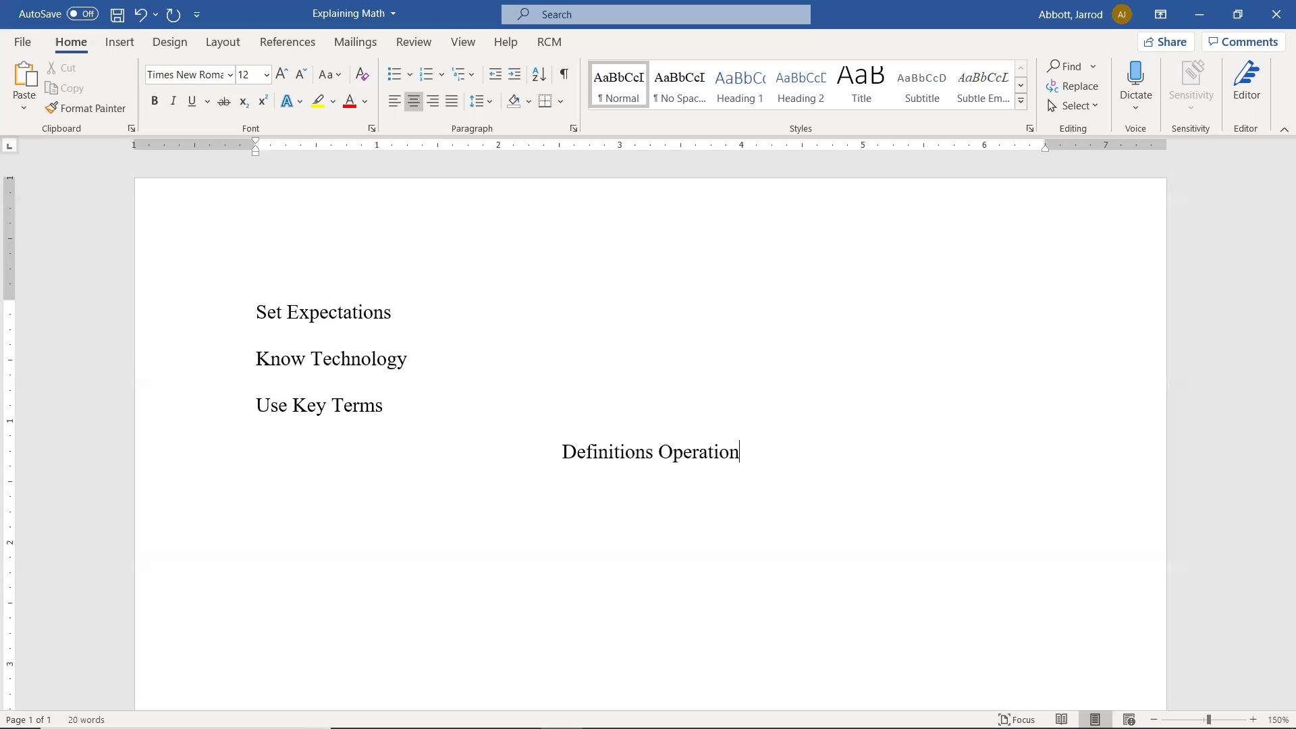
{"action": "type", "text": "s"}
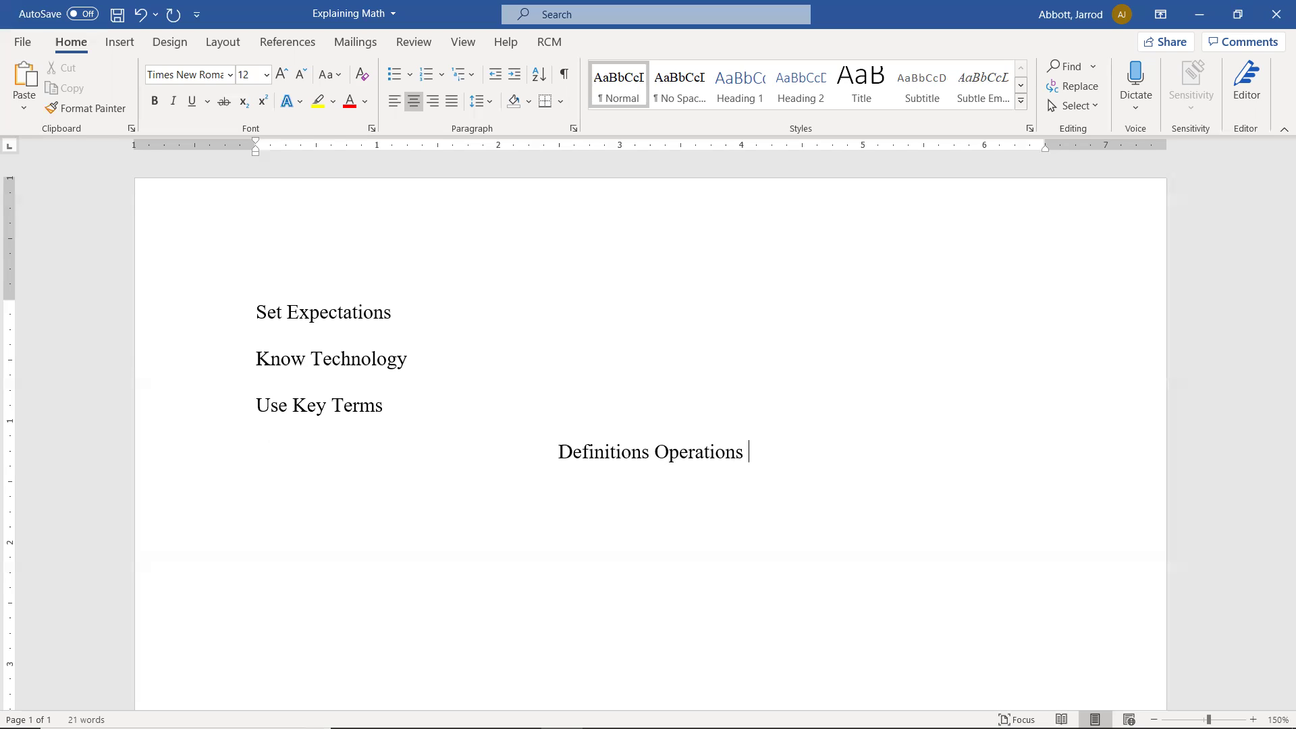
{"action": "type", "text": " Conclusion"}
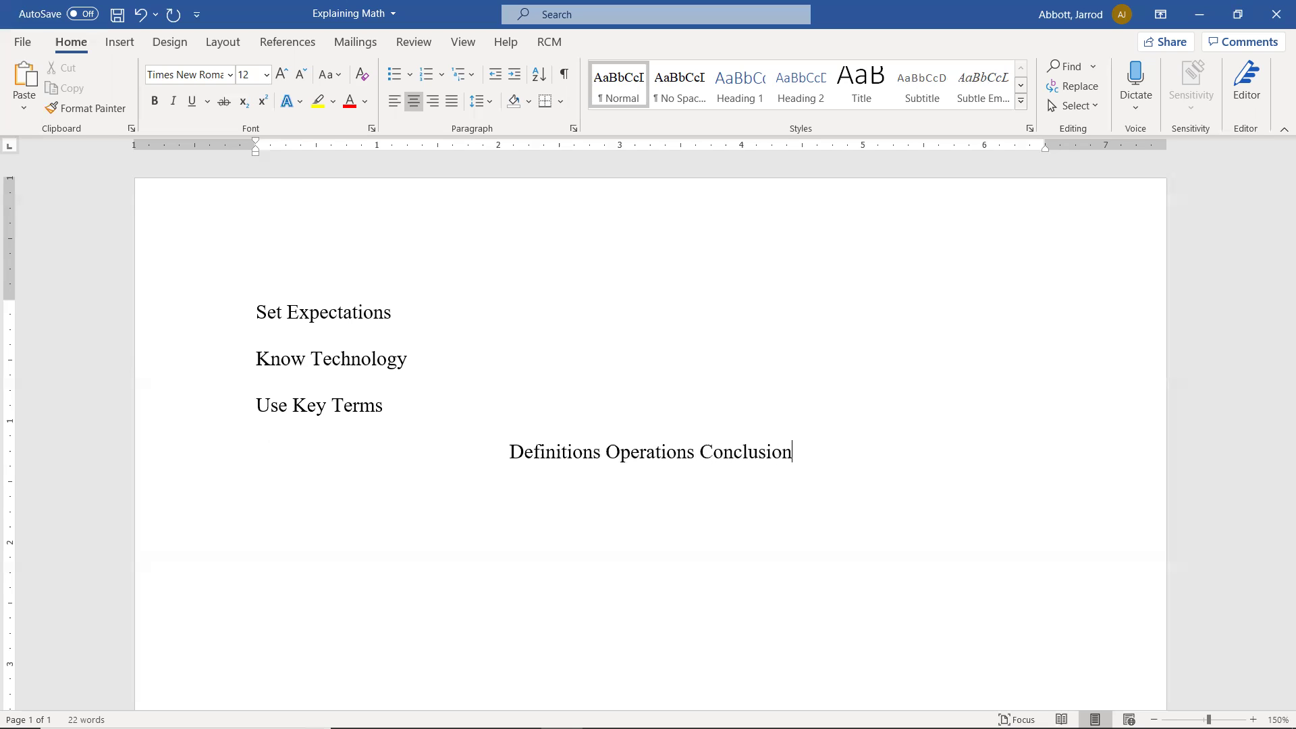
{"action": "type", "text": "s"}
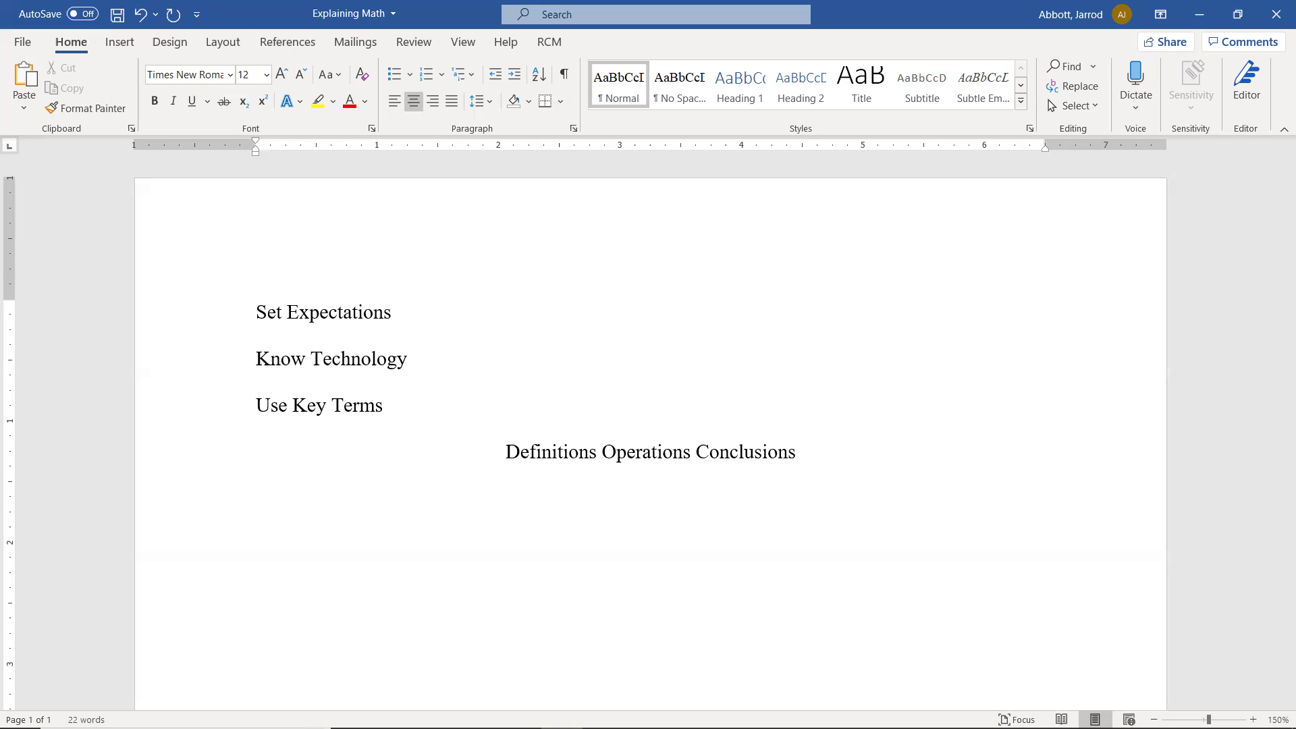
Below the centred line, paste the f(x)=(x−6)/(x+7) domain problem and its explanation.
{"action": "key", "text": "Down"}
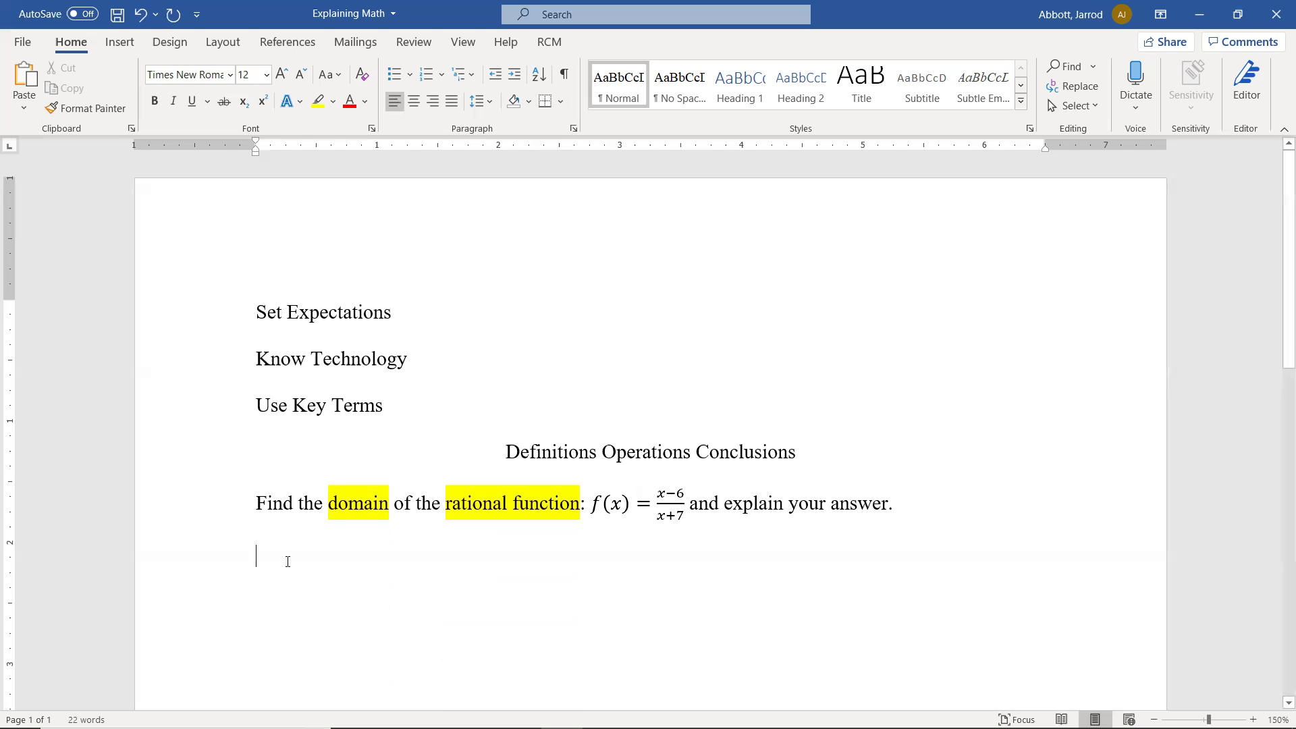
{"action": "type", "text": "The domain of a function is any value that gives a valid output. A rational function is any function that can be expressed as a fraction. F(x) meets these definitions and domain restrictions occur whenever the denominator equals zero."}
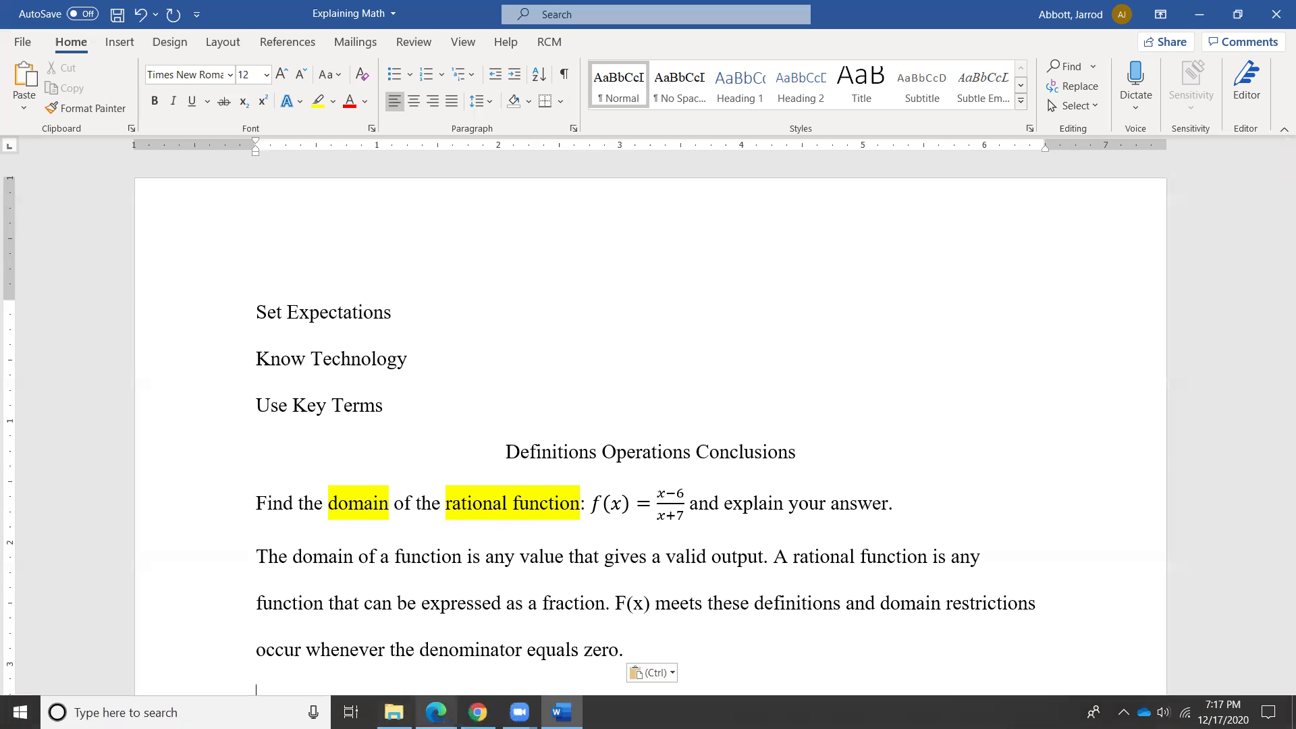
Search the OpenStax textbook for 'domain' and open 3.1 Functions and Function Notation.
{"action": "left_click", "coordinate": [436, 721]}
{"action": "triple_click", "coordinate": [665, 162]}
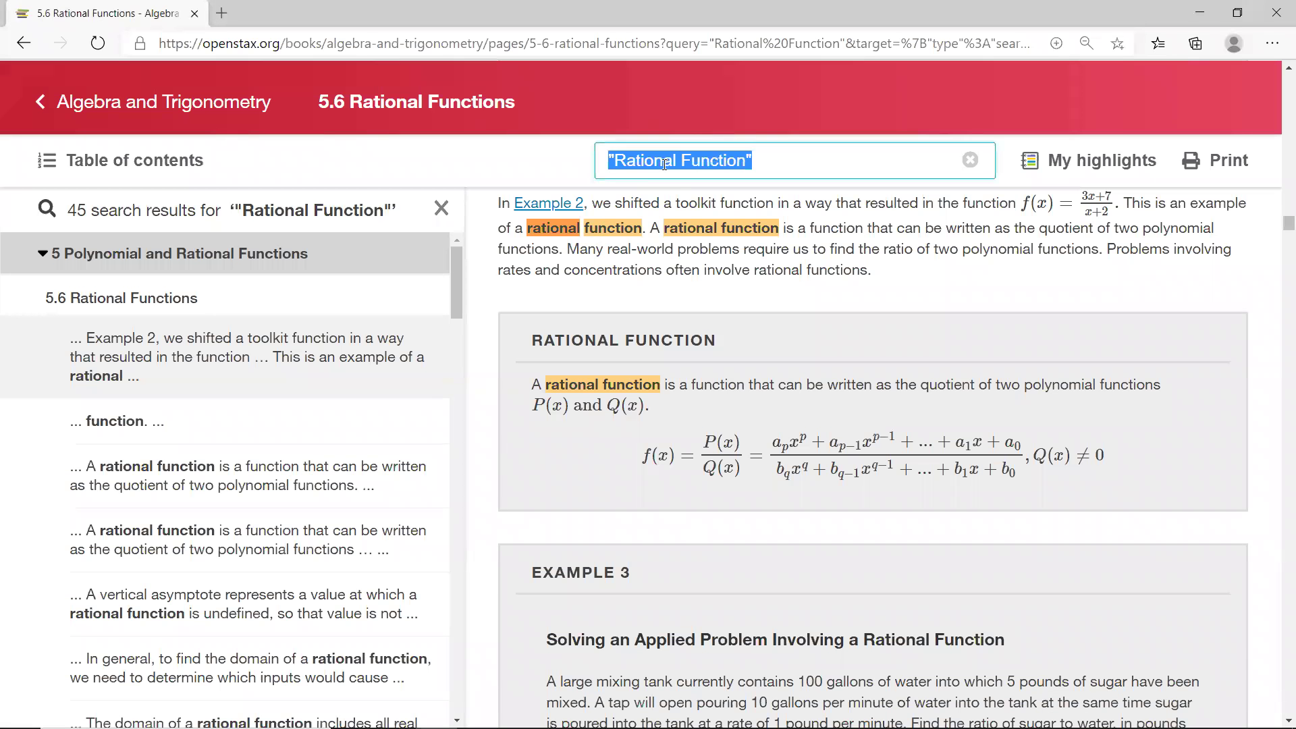
{"action": "type", "text": "domain"}
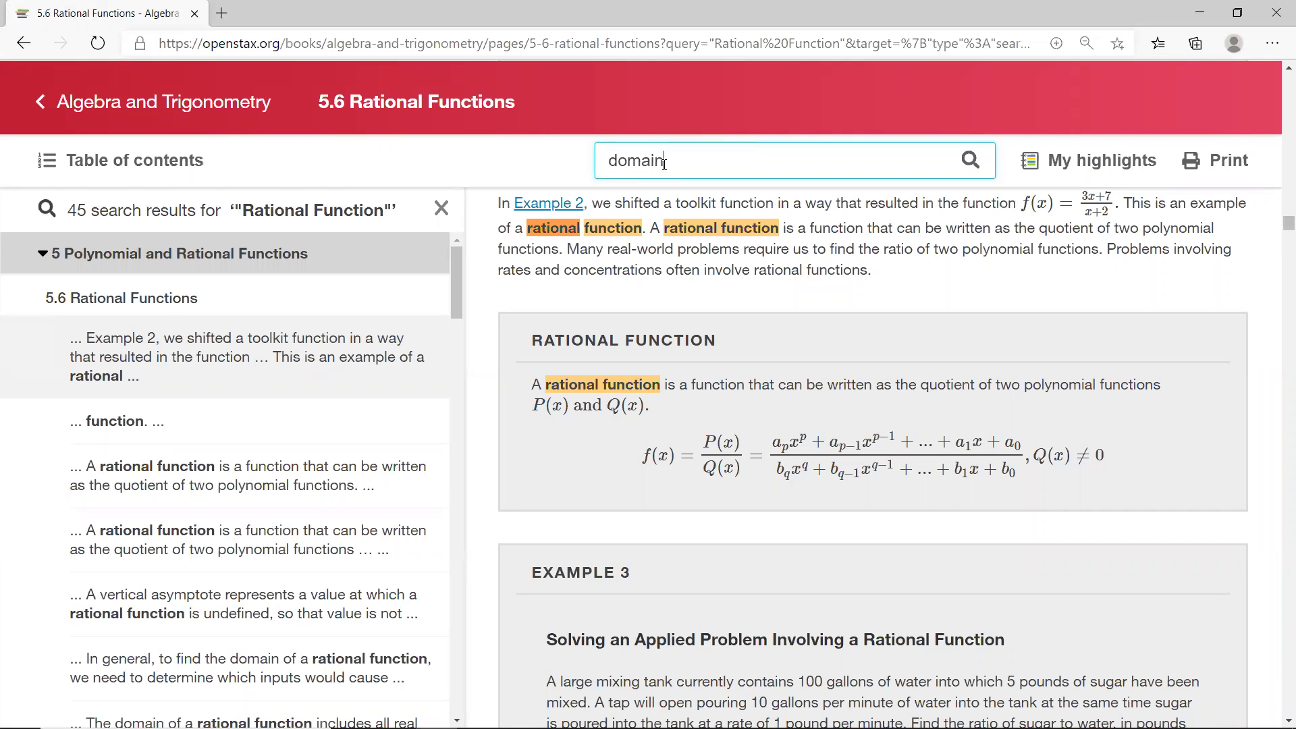
{"action": "key", "text": "Return"}
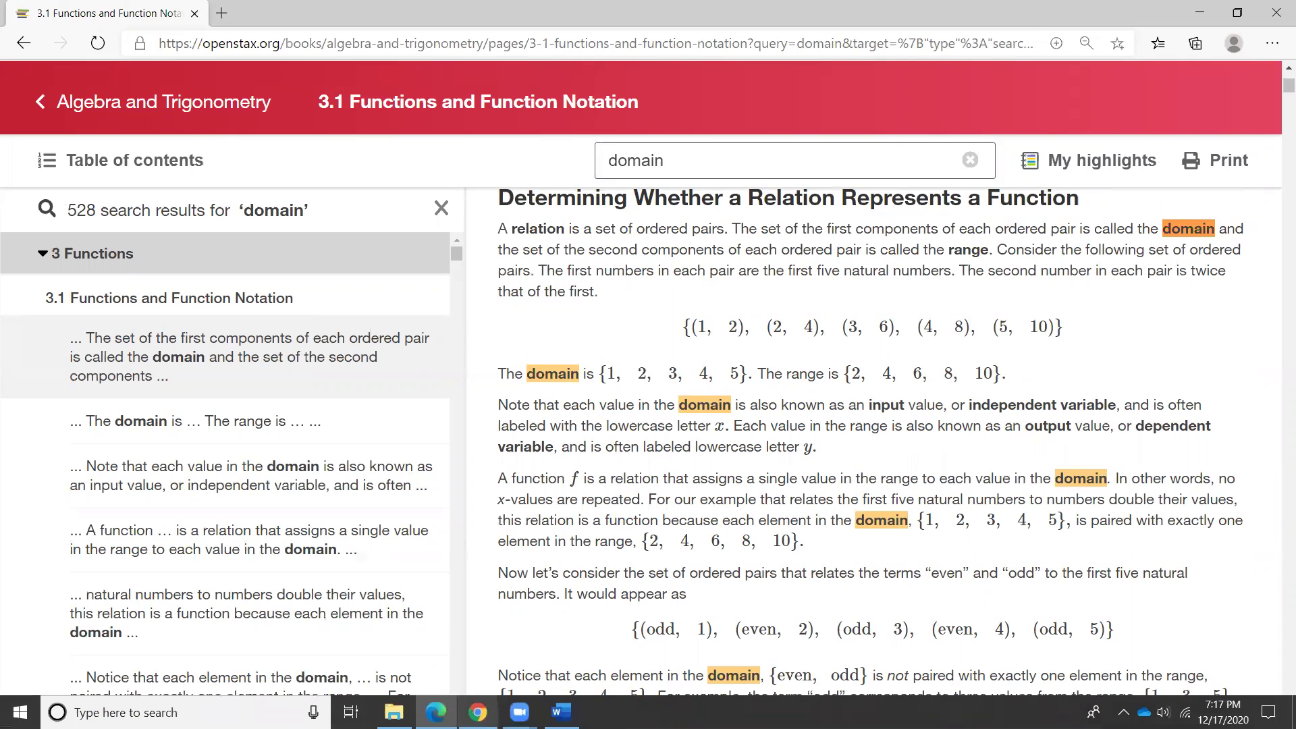
{"action": "mouse_move", "coordinate": [436, 712]}
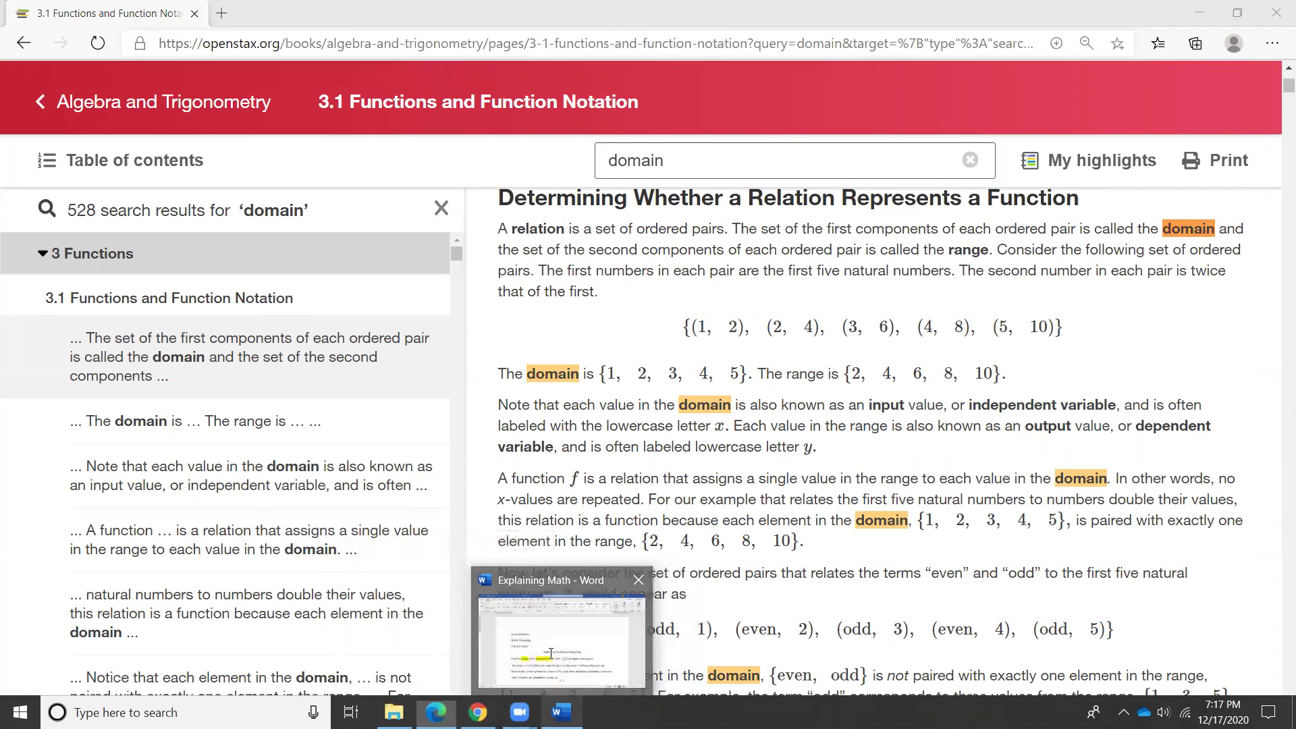
In Word, reword the domain definition to 'any input value or independent variable'.
{"action": "left_click", "coordinate": [550, 652]}
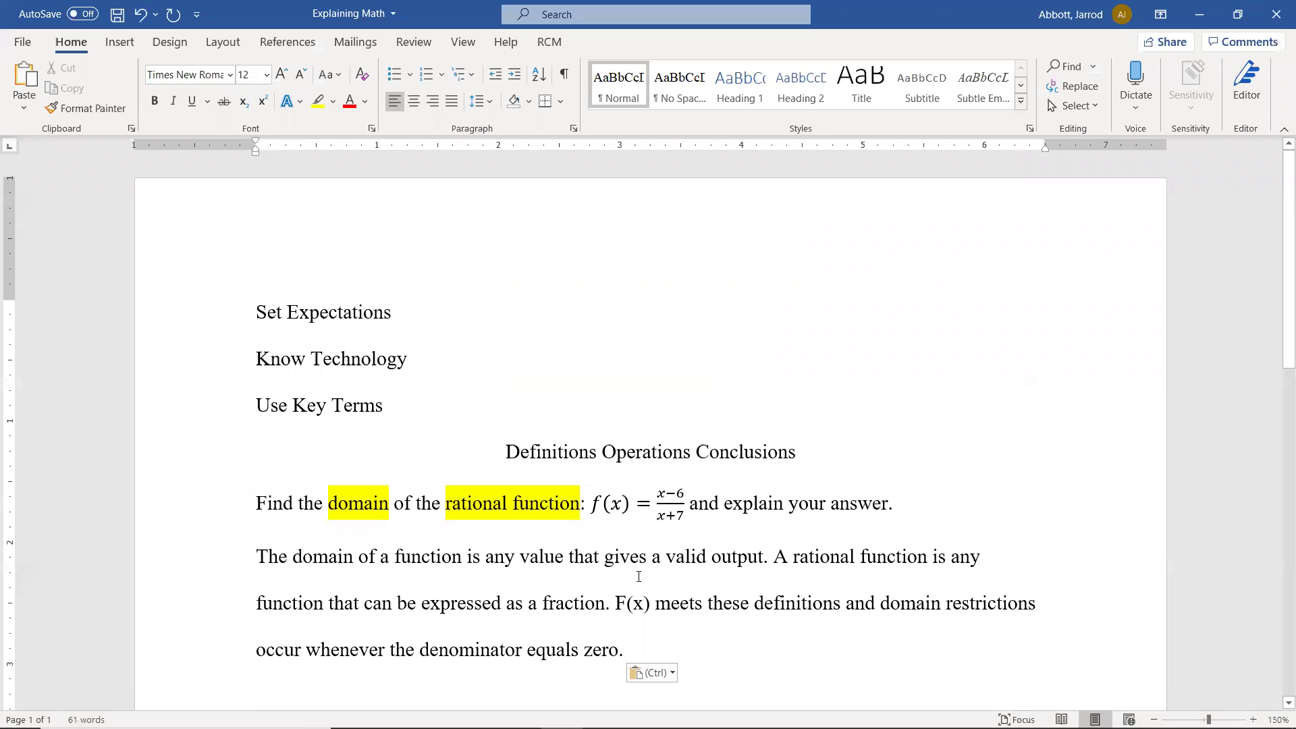
{"action": "type", "text": "input"}
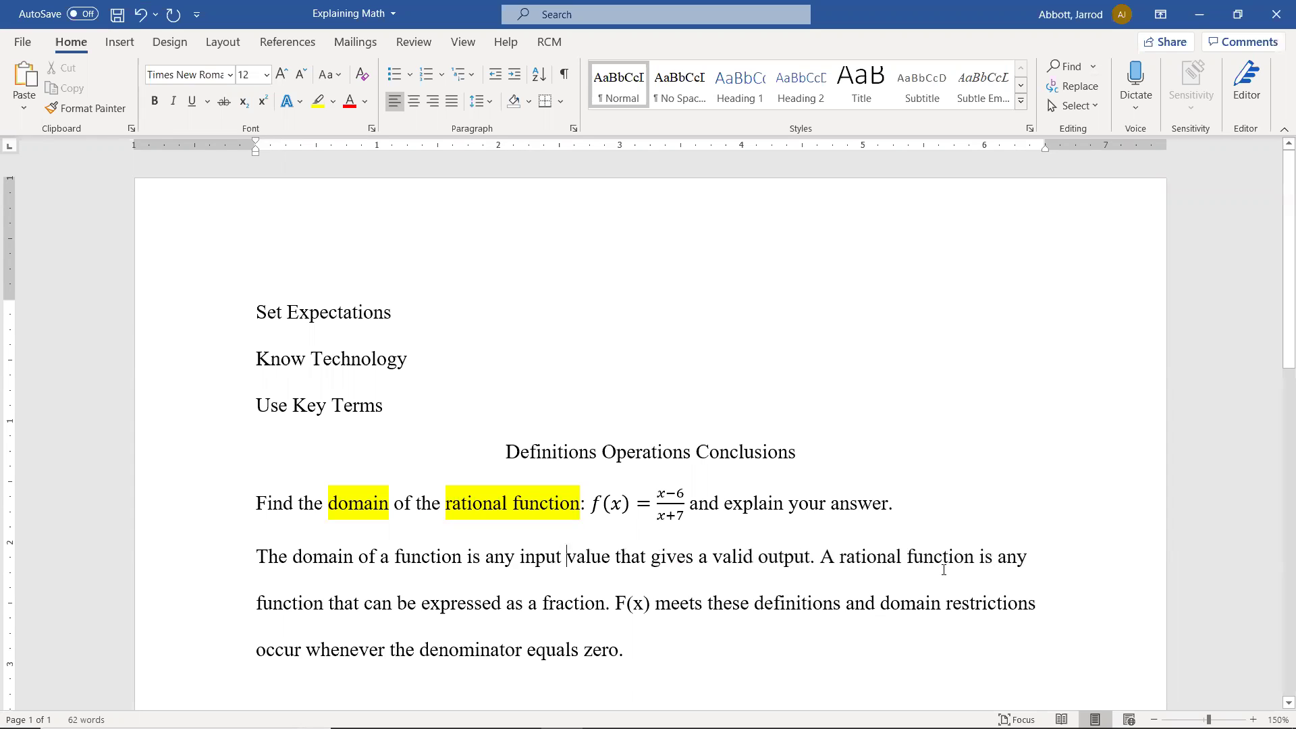
{"action": "left_click", "coordinate": [611, 556]}
{"action": "type", "text": "or in"}
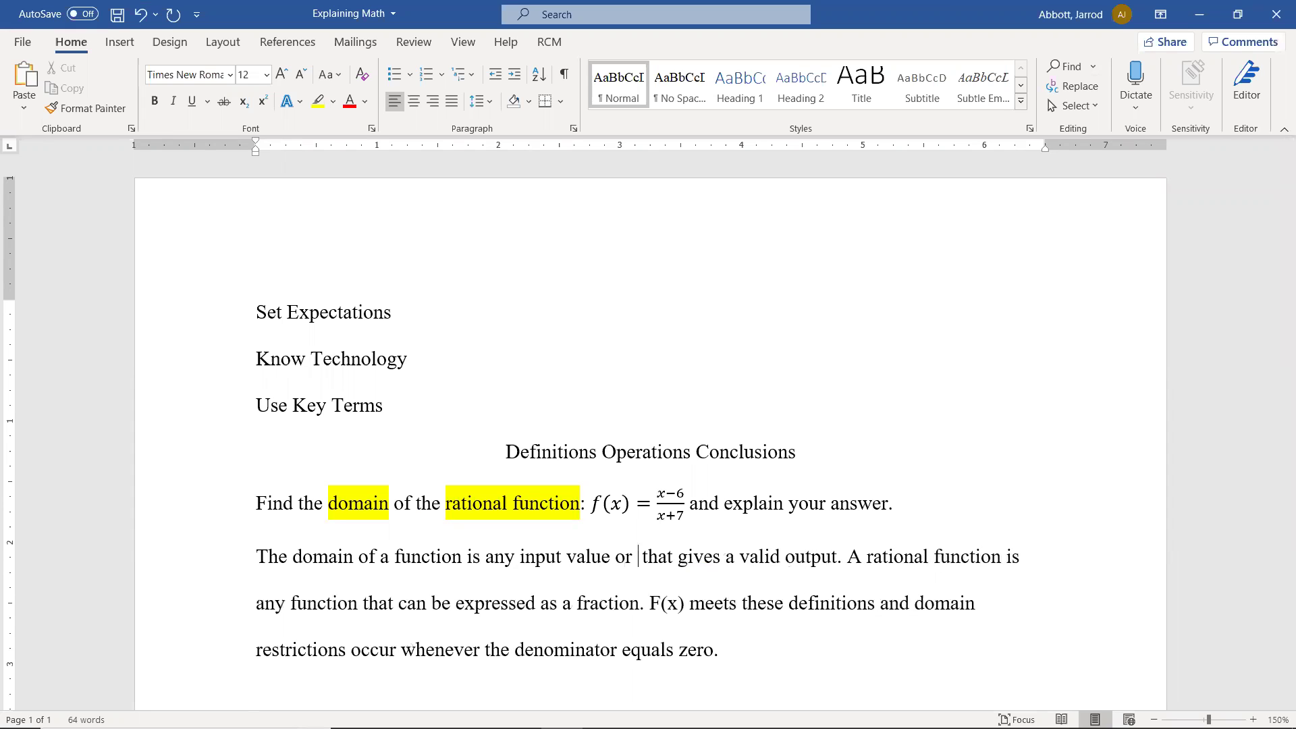
{"action": "type", "text": "dependent var"}
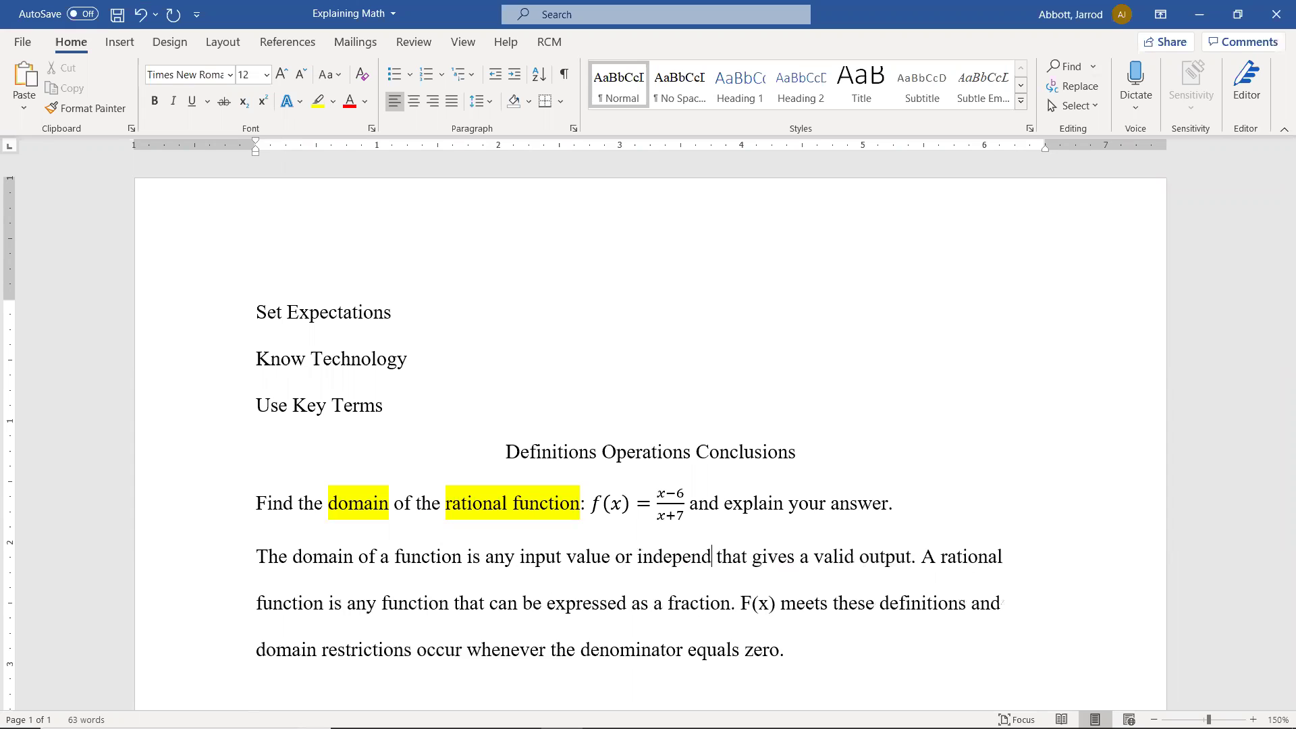
{"action": "type", "text": "iable"}
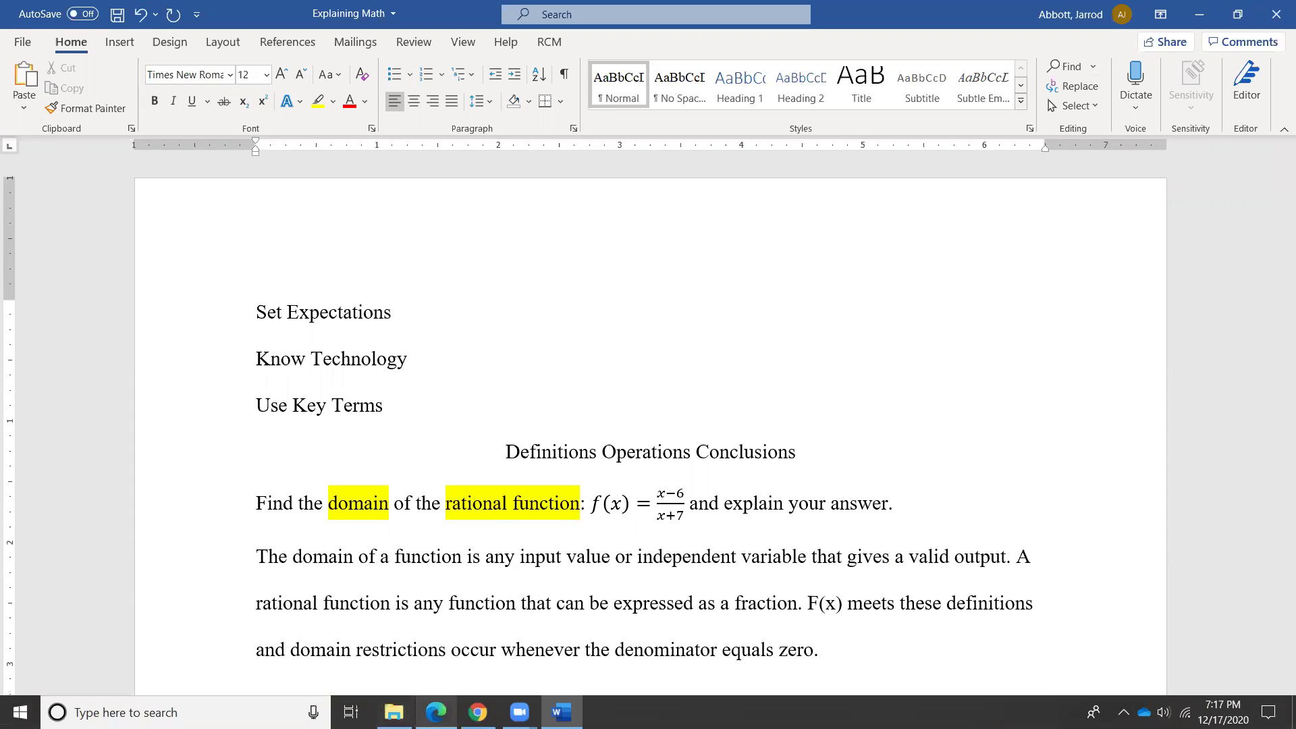
Search OpenStax for "Rational Function" and consult the 5.6 Rational Functions definition.
{"action": "left_click", "coordinate": [436, 718]}
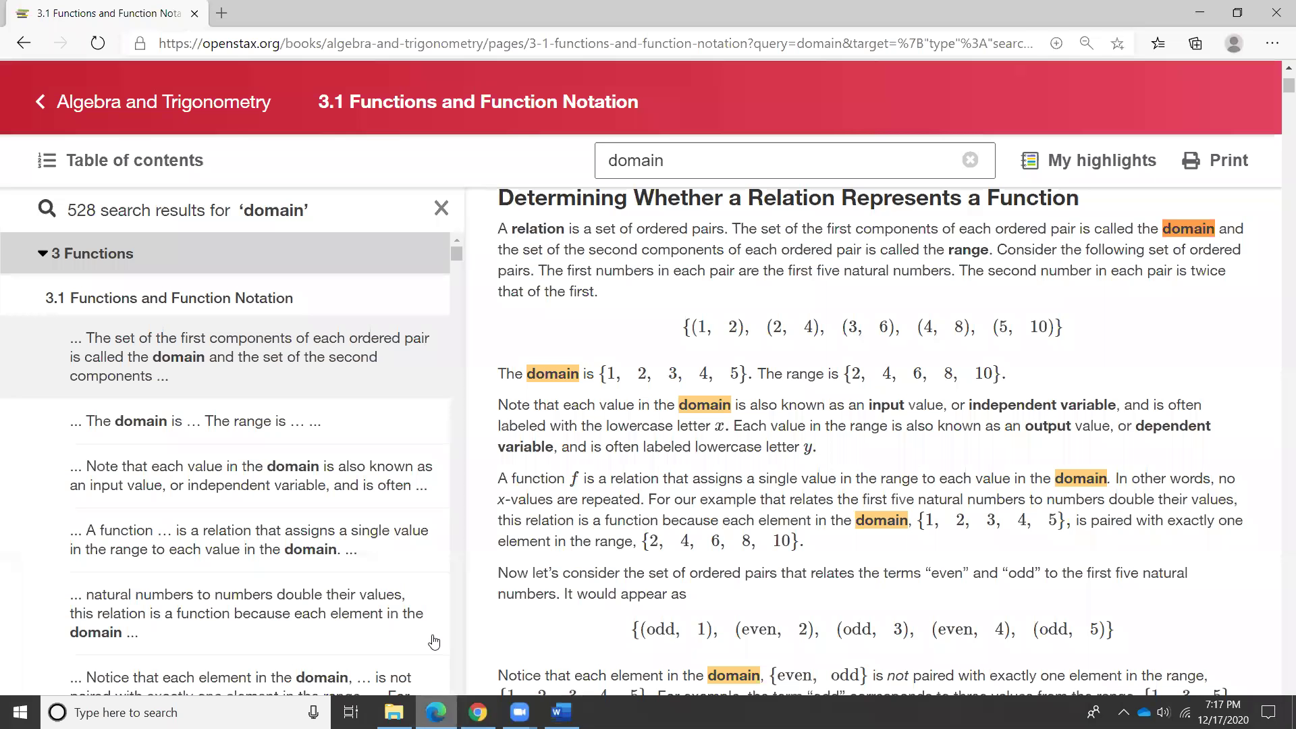
{"action": "double_click", "coordinate": [651, 162]}
{"action": "type", "text": "\""}
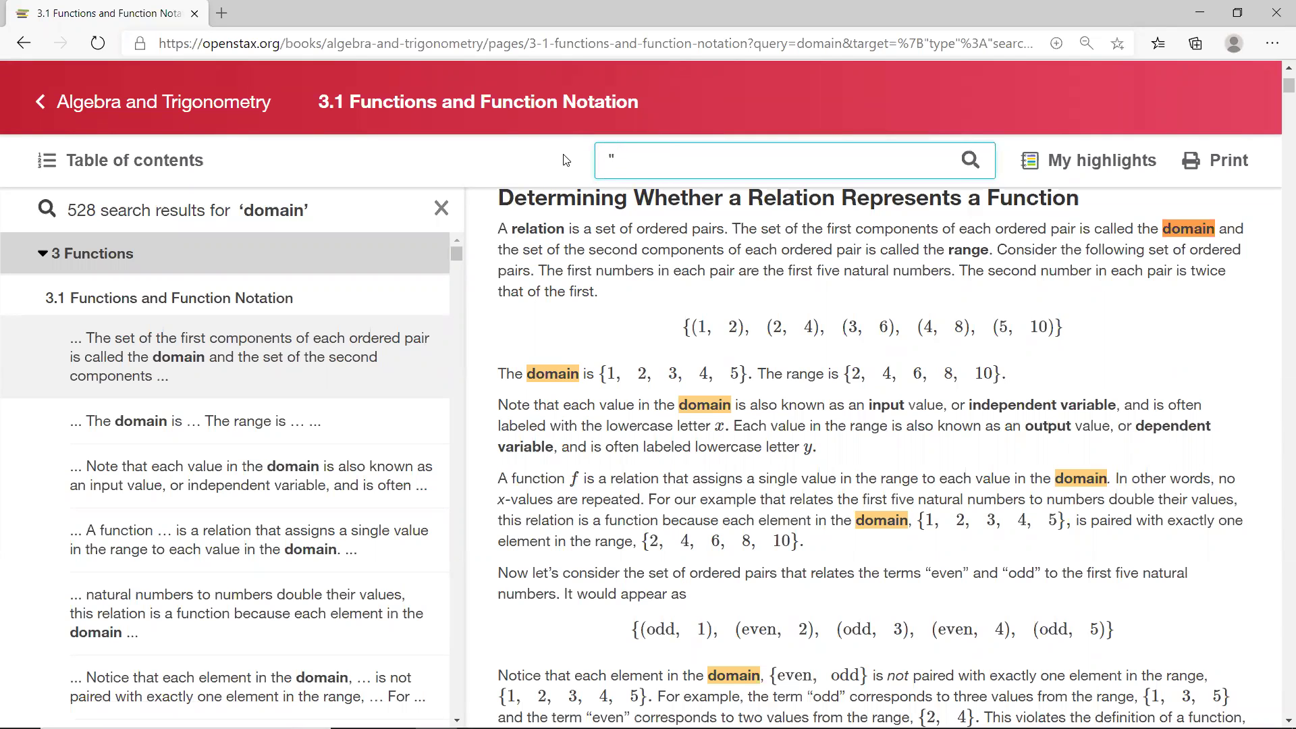
{"action": "type", "text": "Rational Function\""}
{"action": "key", "text": "Return"}
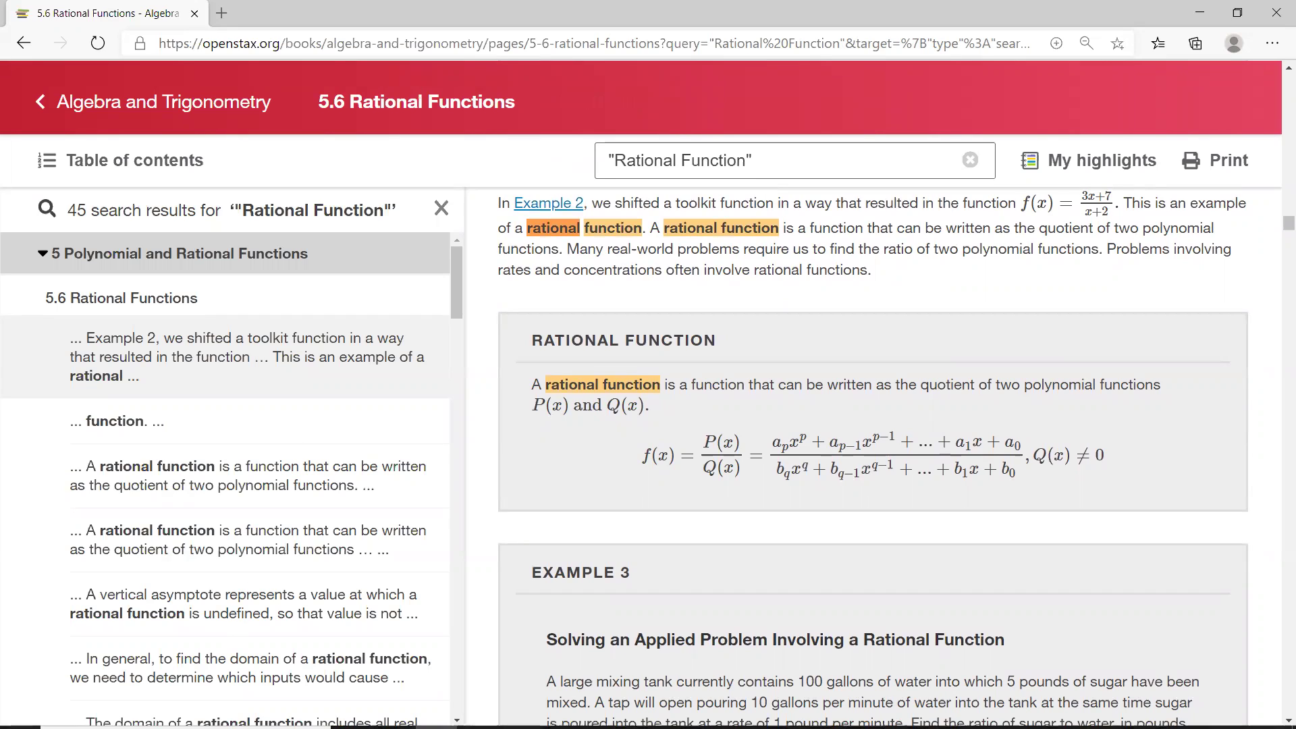
Return to the Explaining Math document in Word and scroll down slightly.
{"action": "mouse_move", "coordinate": [405, 723]}
{"action": "left_click", "coordinate": [561, 712]}
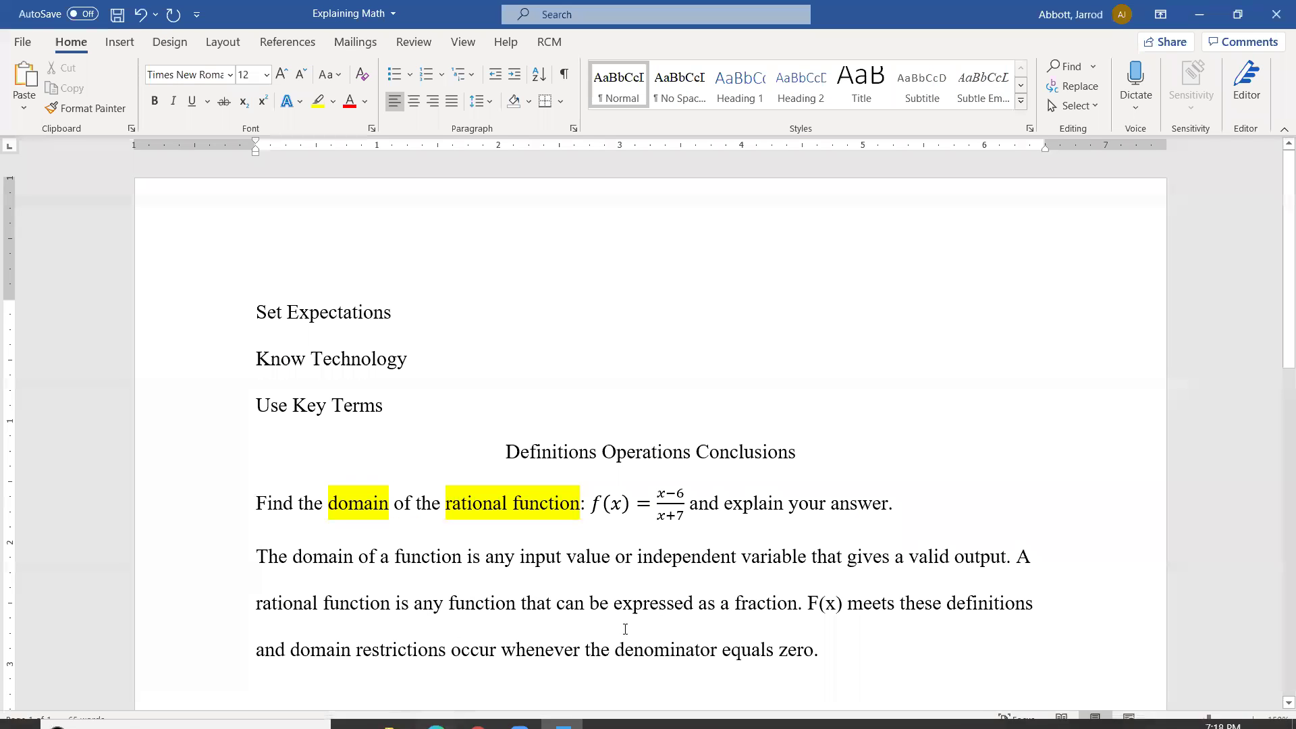
{"action": "scroll", "coordinate": [652, 600], "scroll_direction": "down", "scroll_amount": 1}
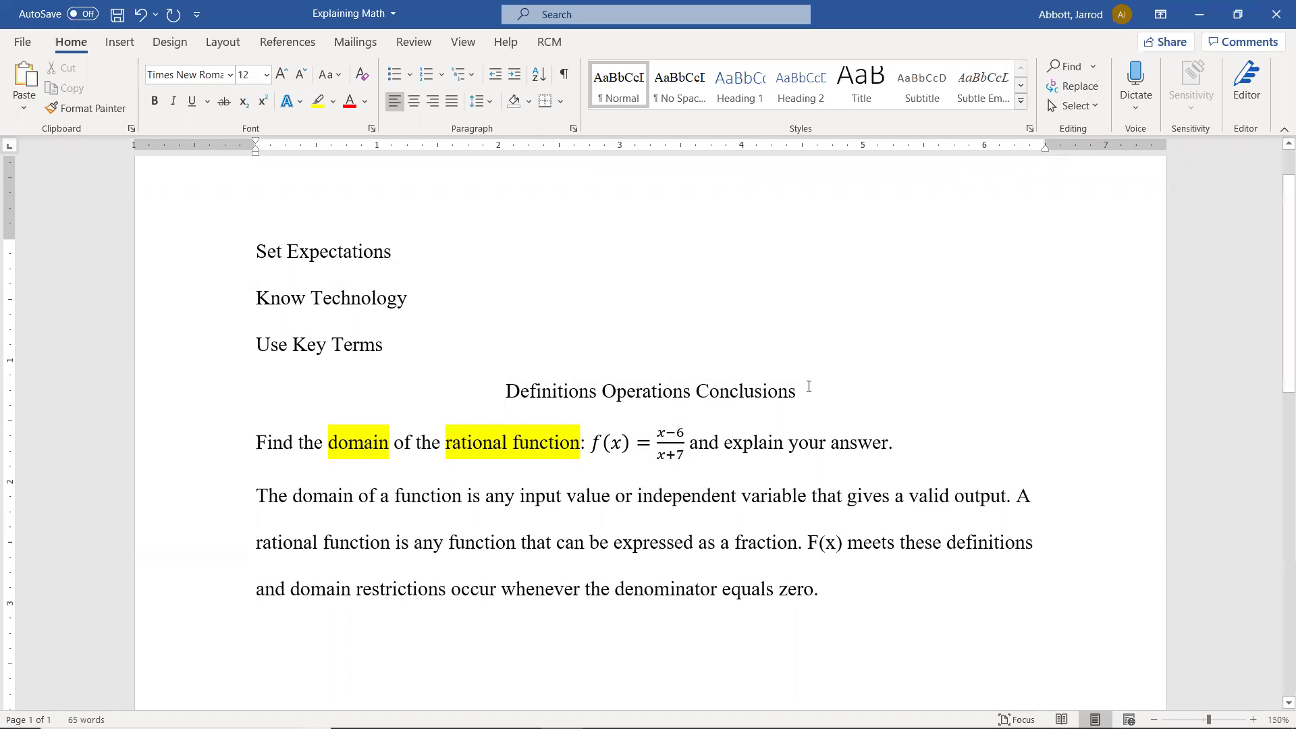
Insert an inline equation after the word 'Solving' and enter x + 7 = 0 in it.
{"action": "left_click", "coordinate": [116, 43]}
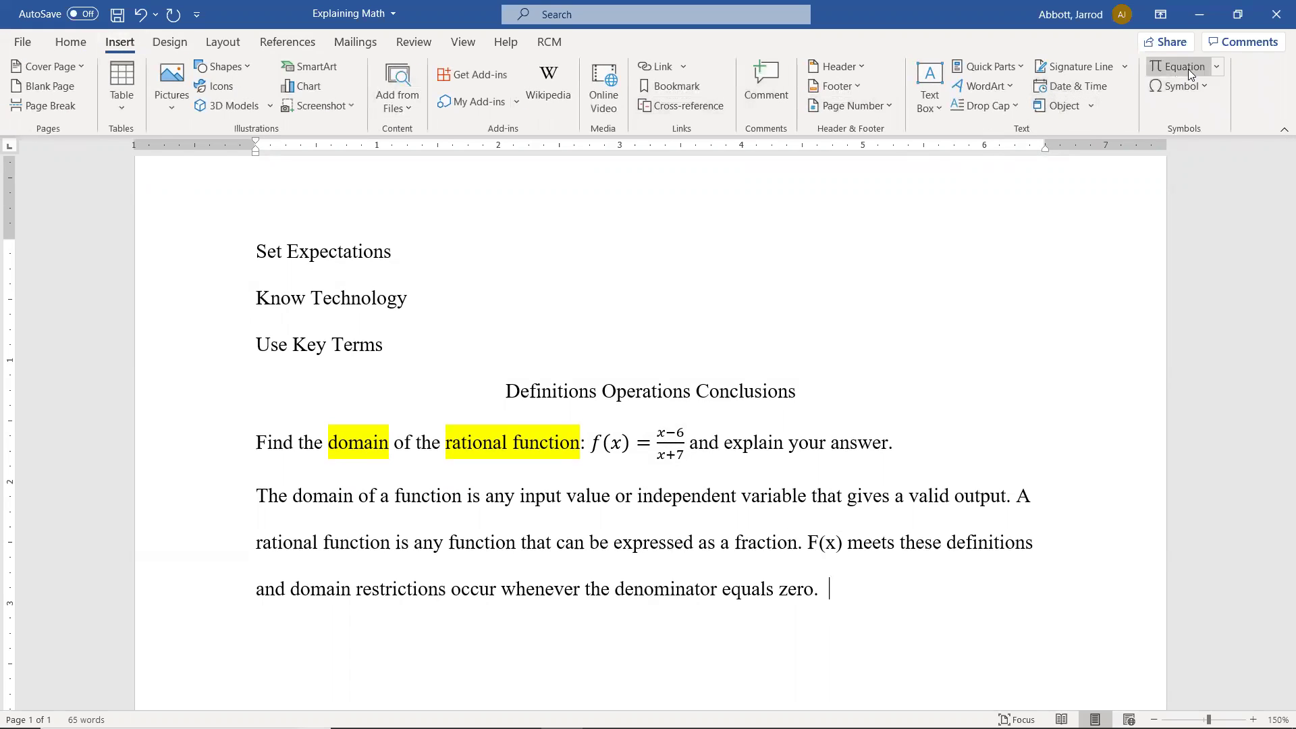
{"action": "left_click", "coordinate": [1188, 69]}
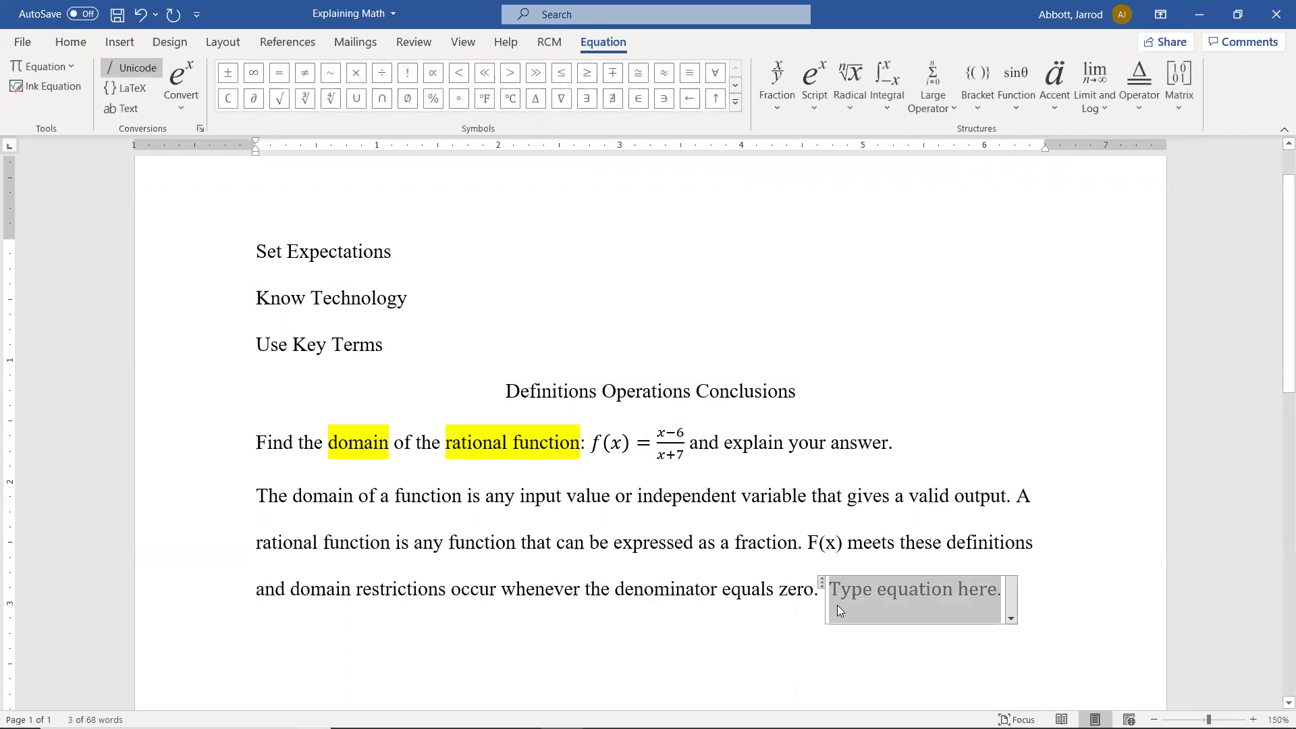
{"action": "left_click", "coordinate": [819, 593]}
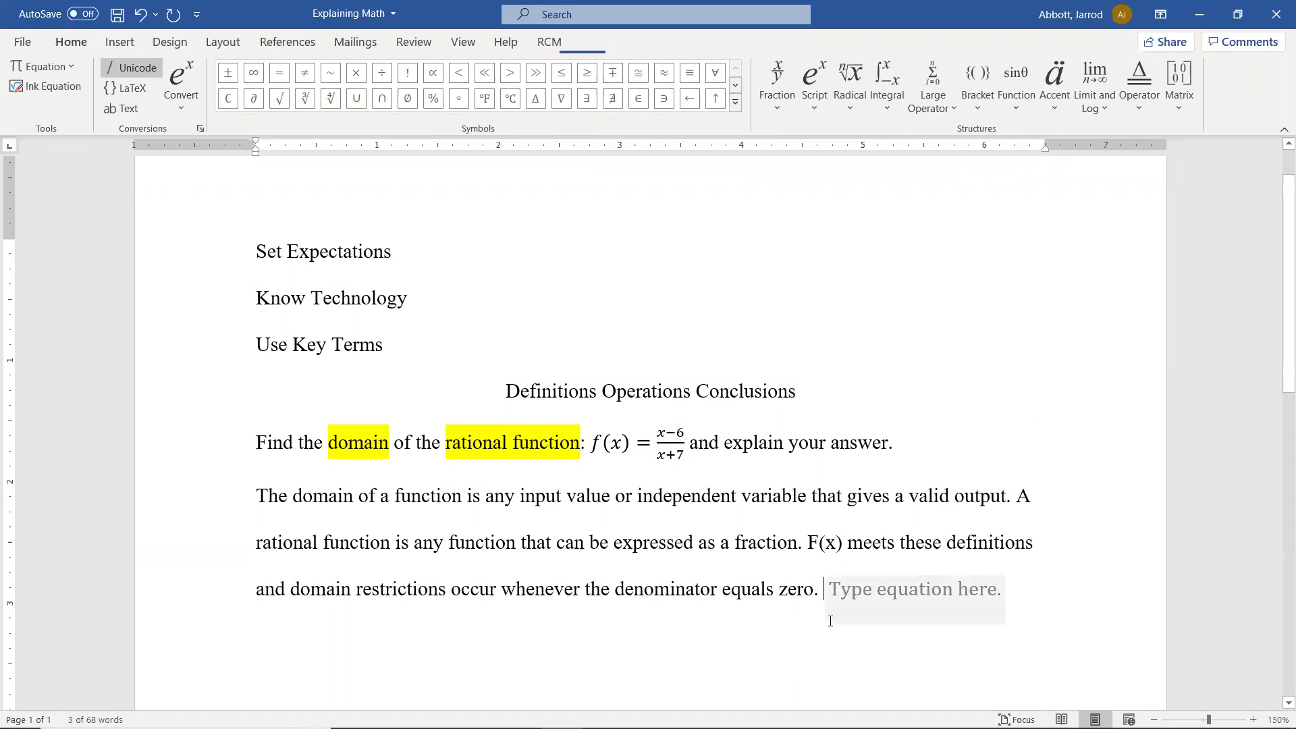
{"action": "type", "text": "Solving"}
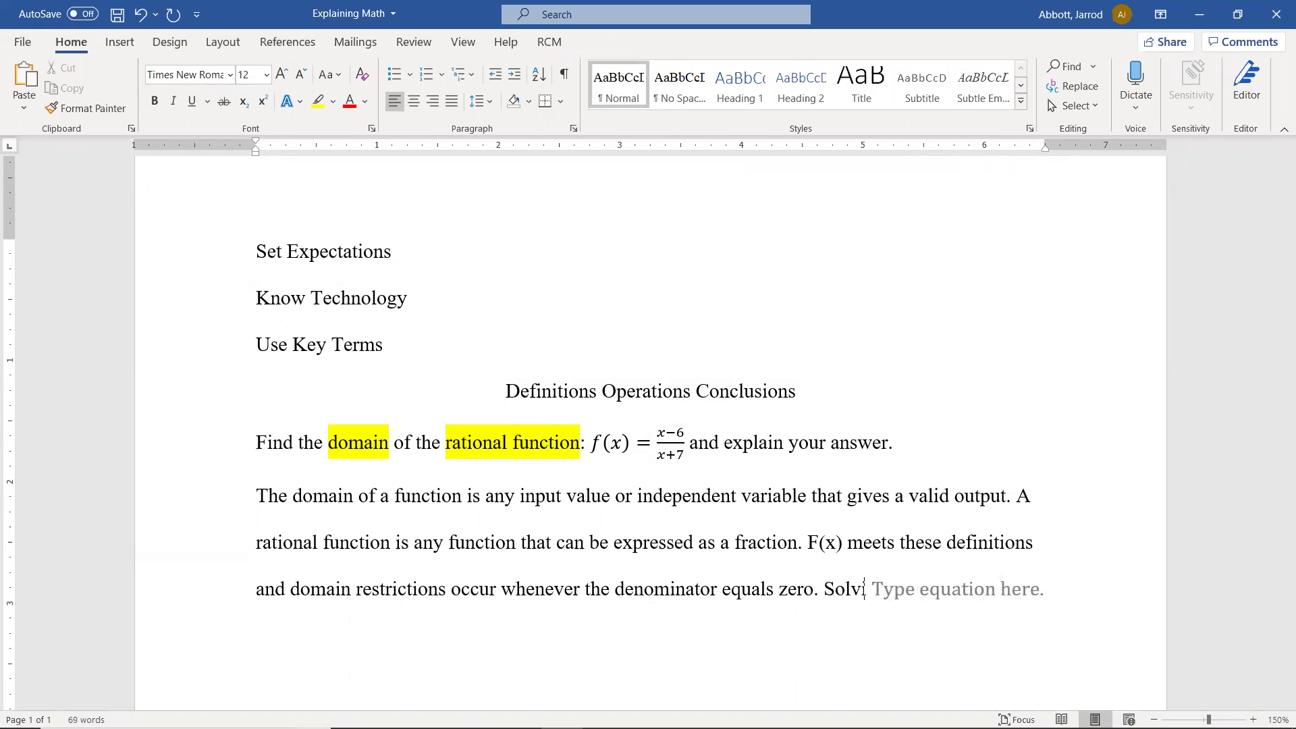
{"action": "left_click", "coordinate": [312, 632]}
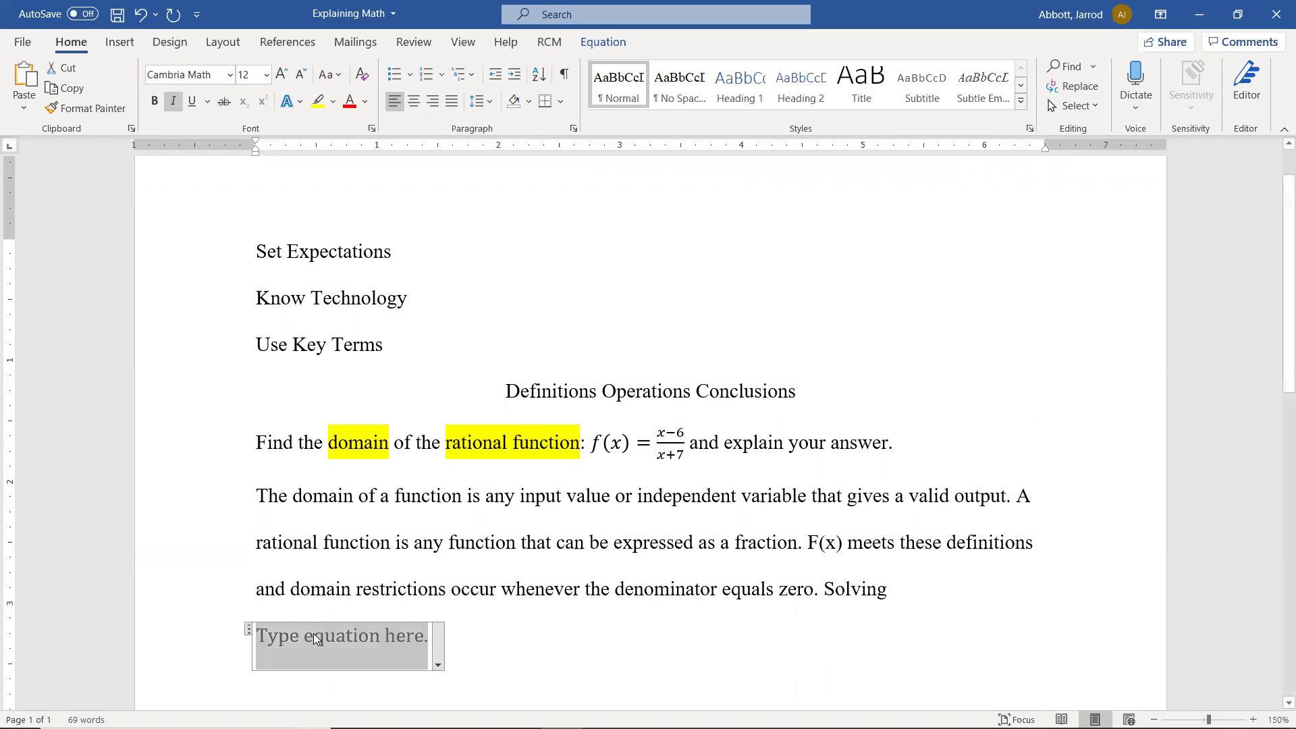
{"action": "type", "text": "x "}
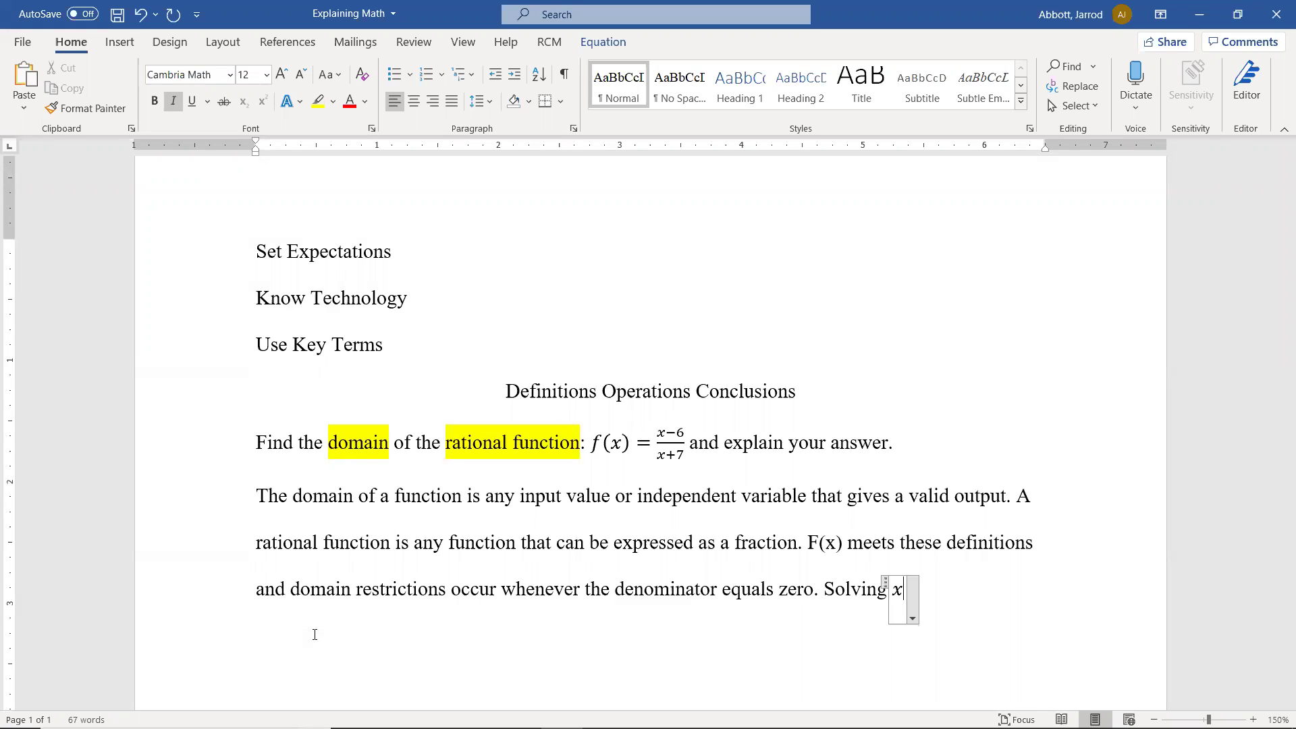
{"action": "type", "text": "+ 7 = 0"}
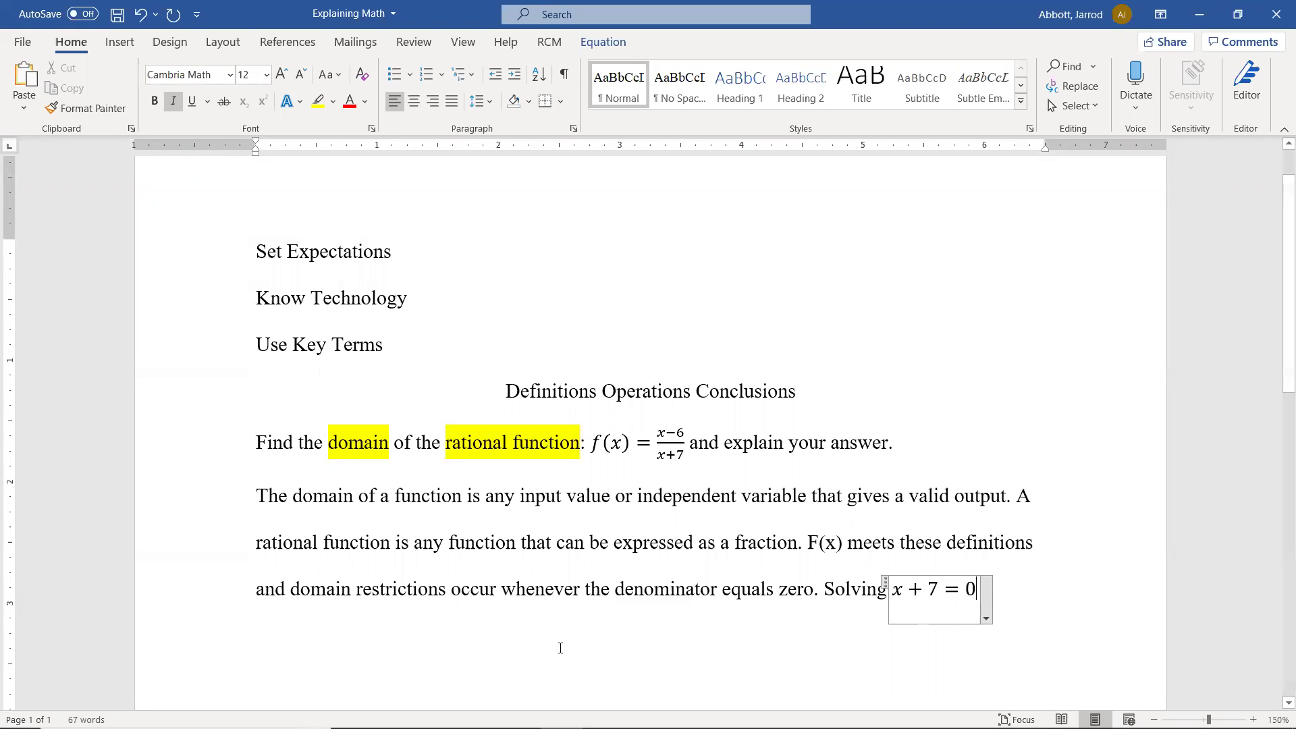
After the x + 7 = 0 equation, continue the sentence with 'gives the domain restriction of -7.'.
{"action": "left_click", "coordinate": [1028, 603]}
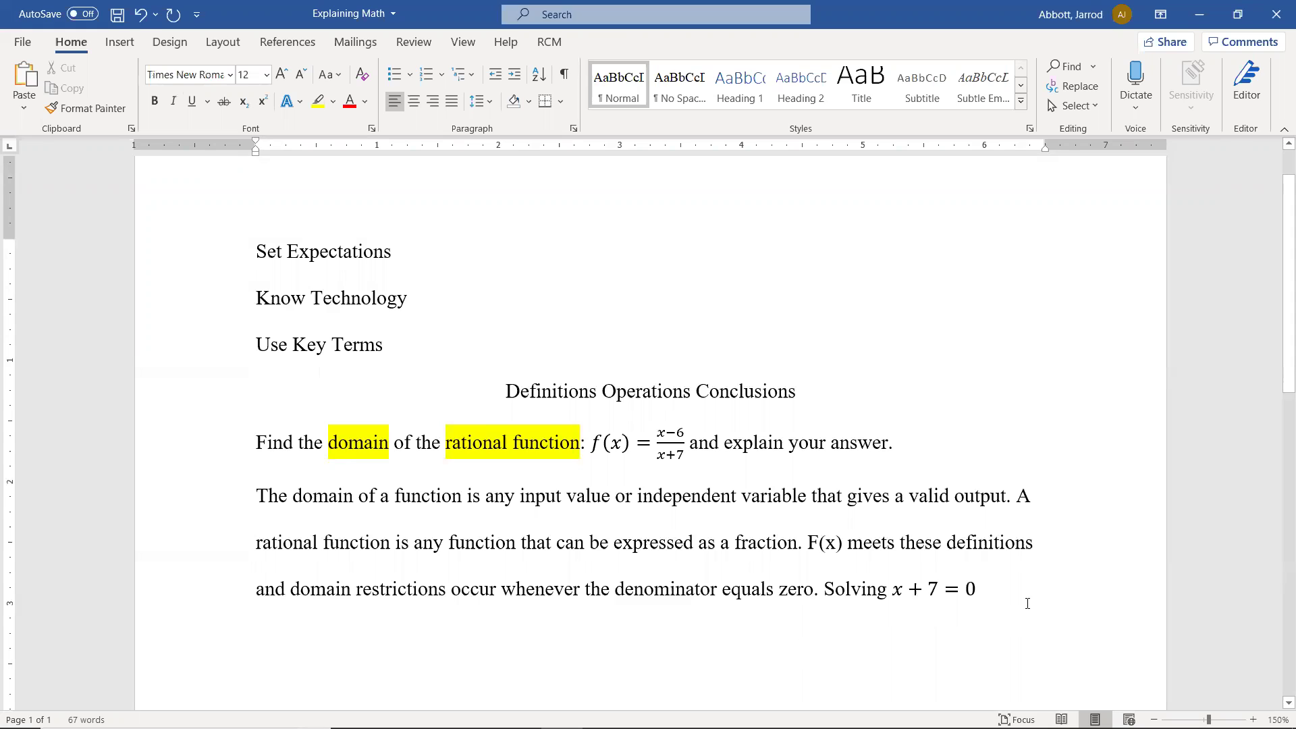
{"action": "type", "text": "gives the domai"}
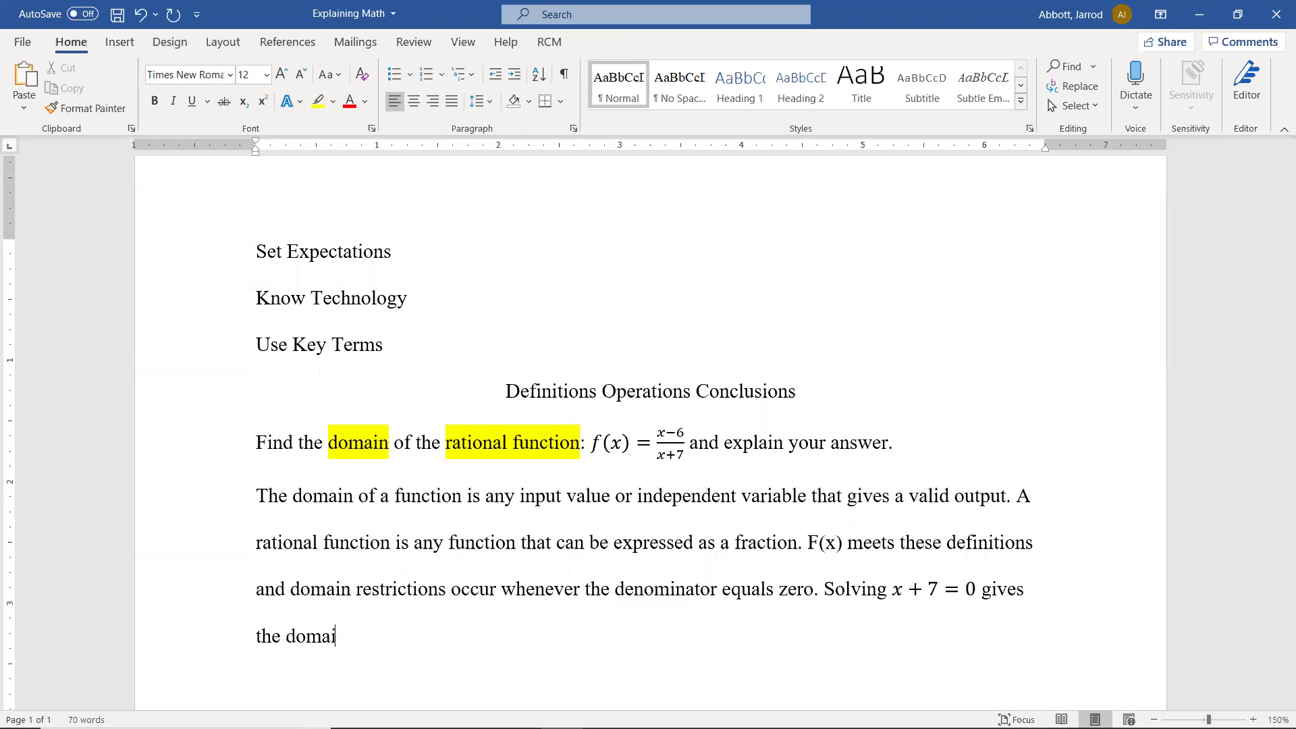
{"action": "type", "text": "n restriction of "}
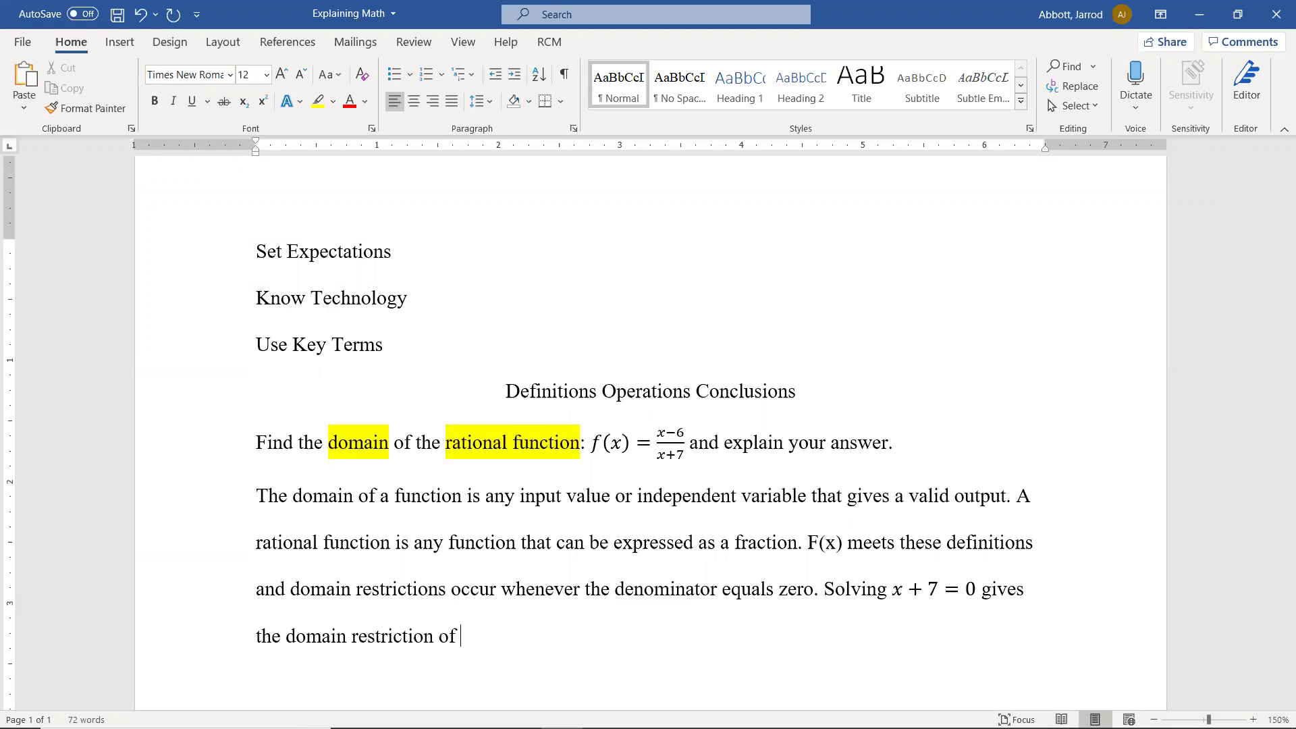
{"action": "type", "text": "-7."}
Insert an empty equation after -7. and type 'Therefore the domain is' in front of it.
{"action": "left_click", "coordinate": [119, 47]}
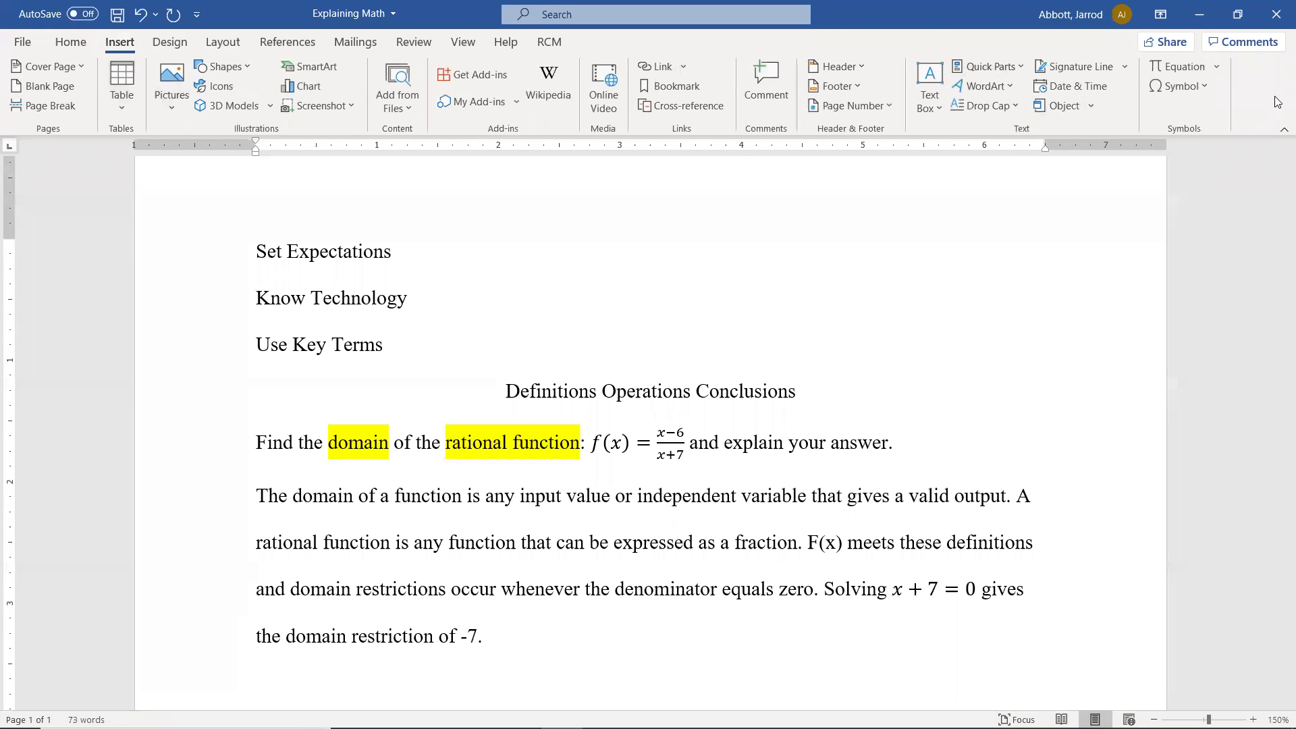
{"action": "left_click", "coordinate": [1174, 66]}
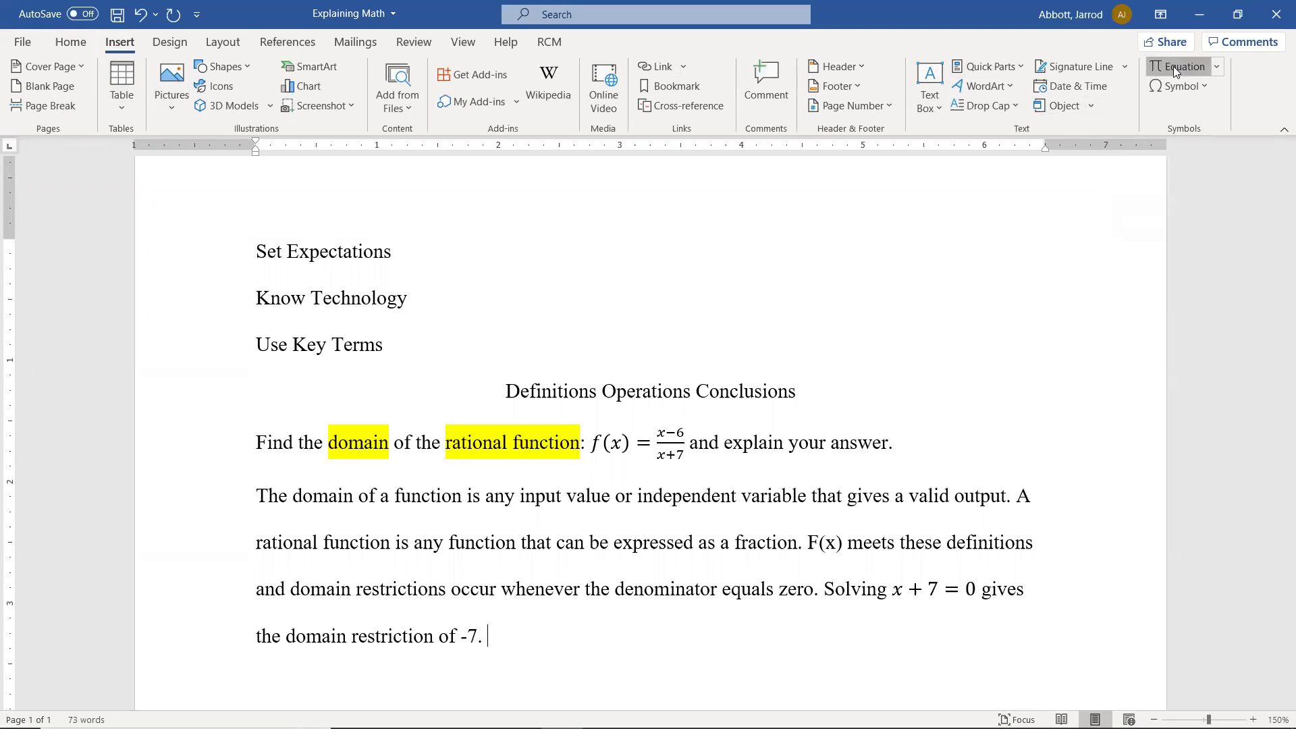
{"action": "left_click", "coordinate": [477, 652]}
{"action": "type", "text": "The"}
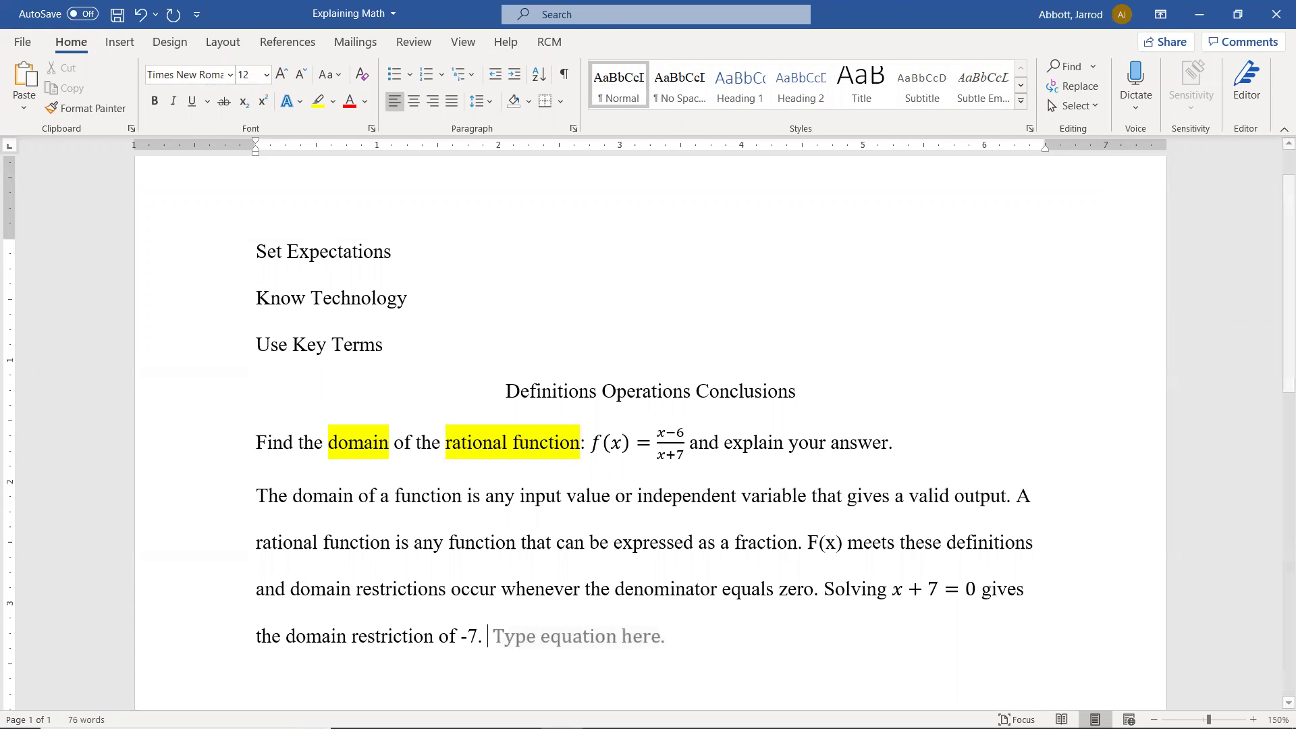
{"action": "key", "text": "BackSpace"}
{"action": "key", "text": "BackSpace"}
{"action": "key", "text": "BackSpace"}
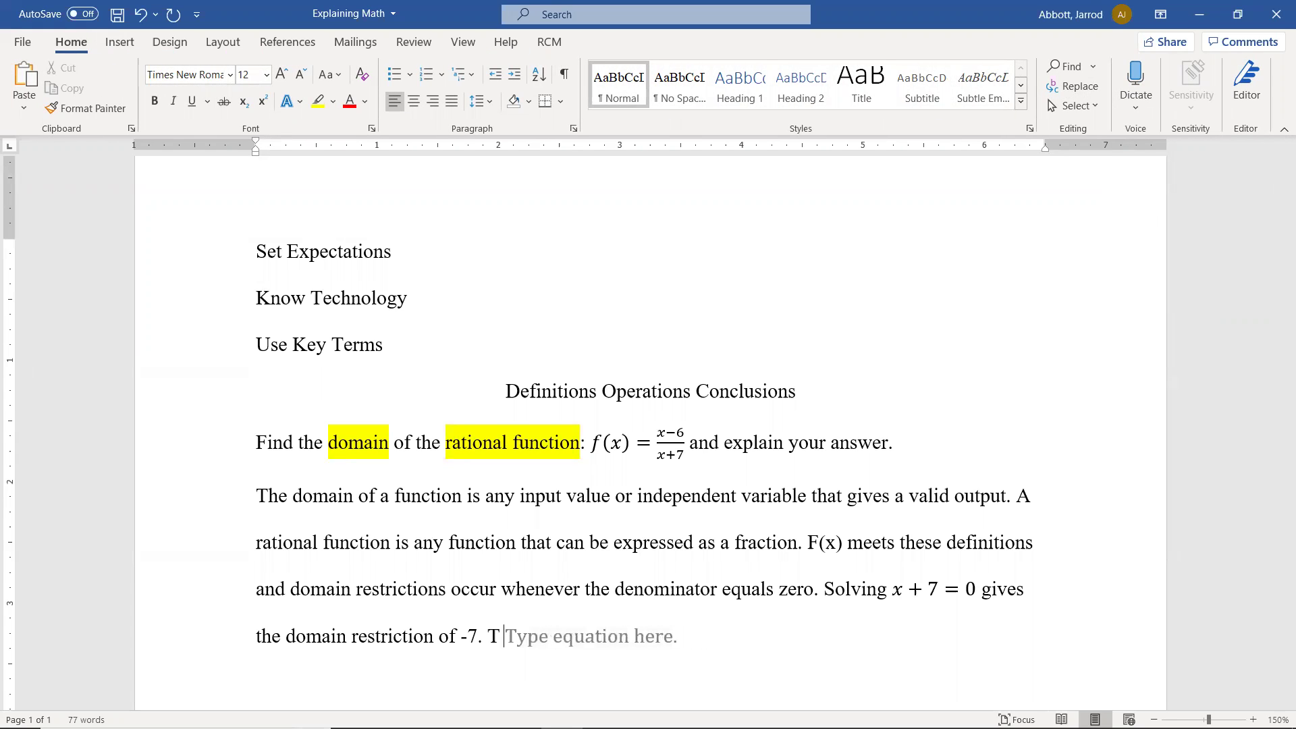
{"action": "type", "text": "herefore "}
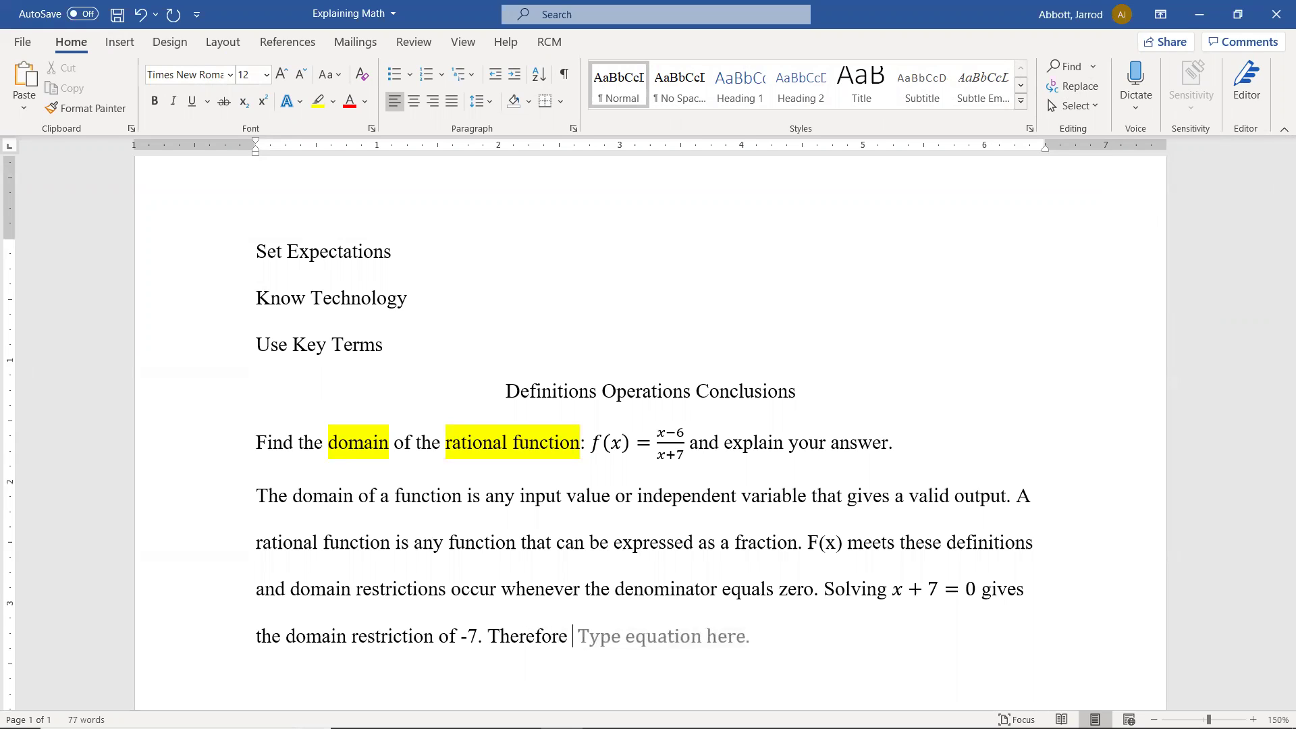
{"action": "type", "text": "the domain is"}
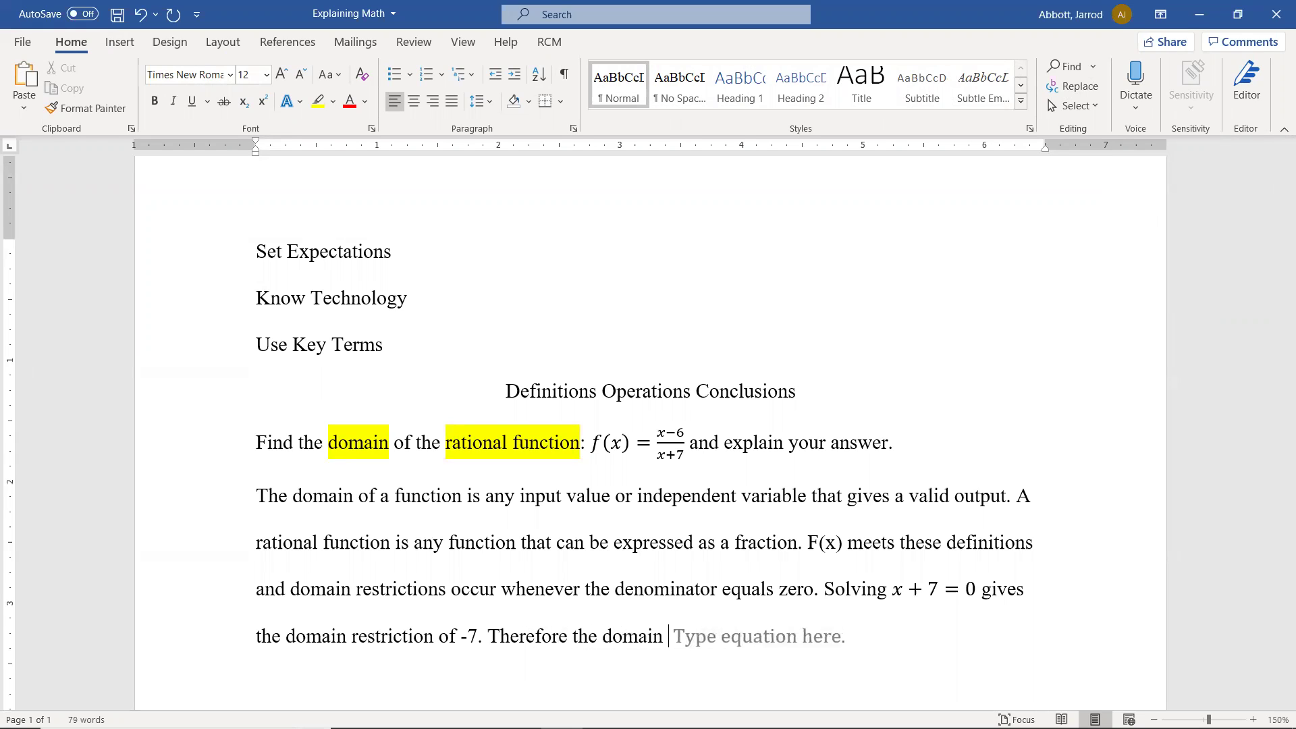
{"action": "left_click", "coordinate": [725, 654]}
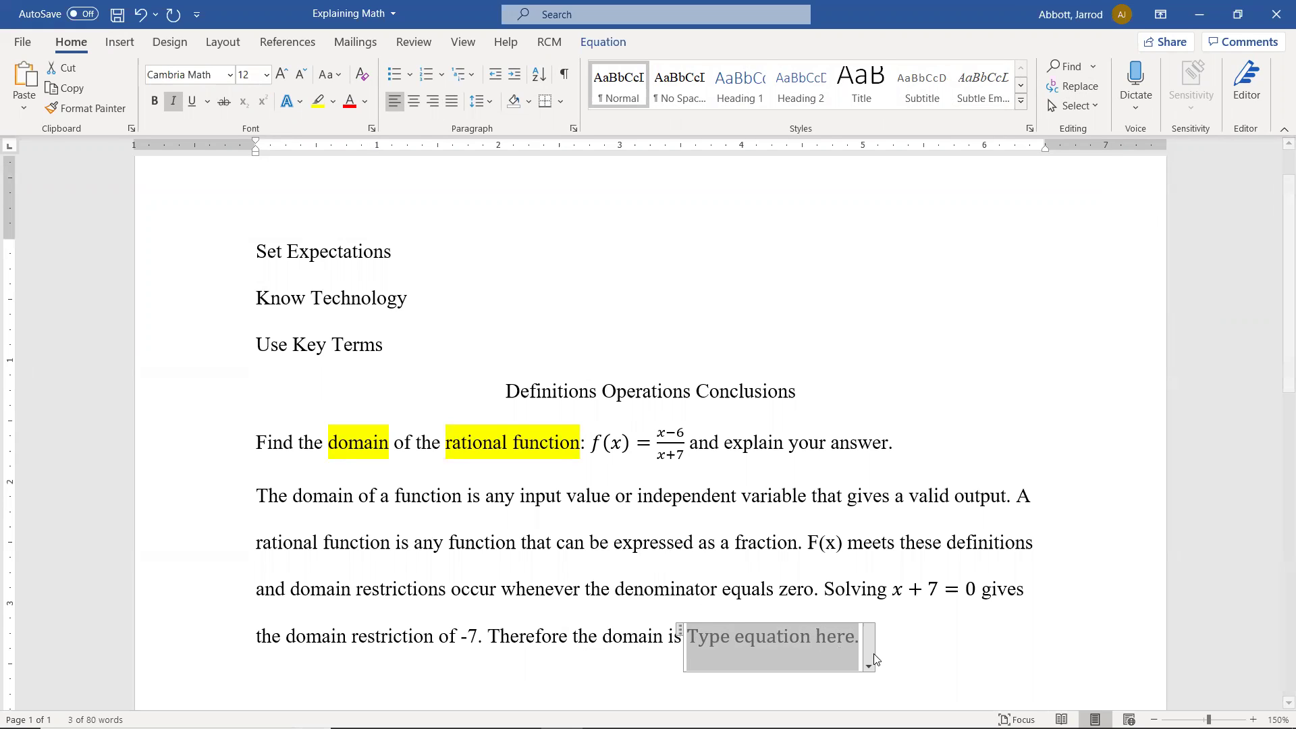
Start the domain equation with the interval (−∞, −7), using the ∞ symbol.
{"action": "type", "text": "d"}
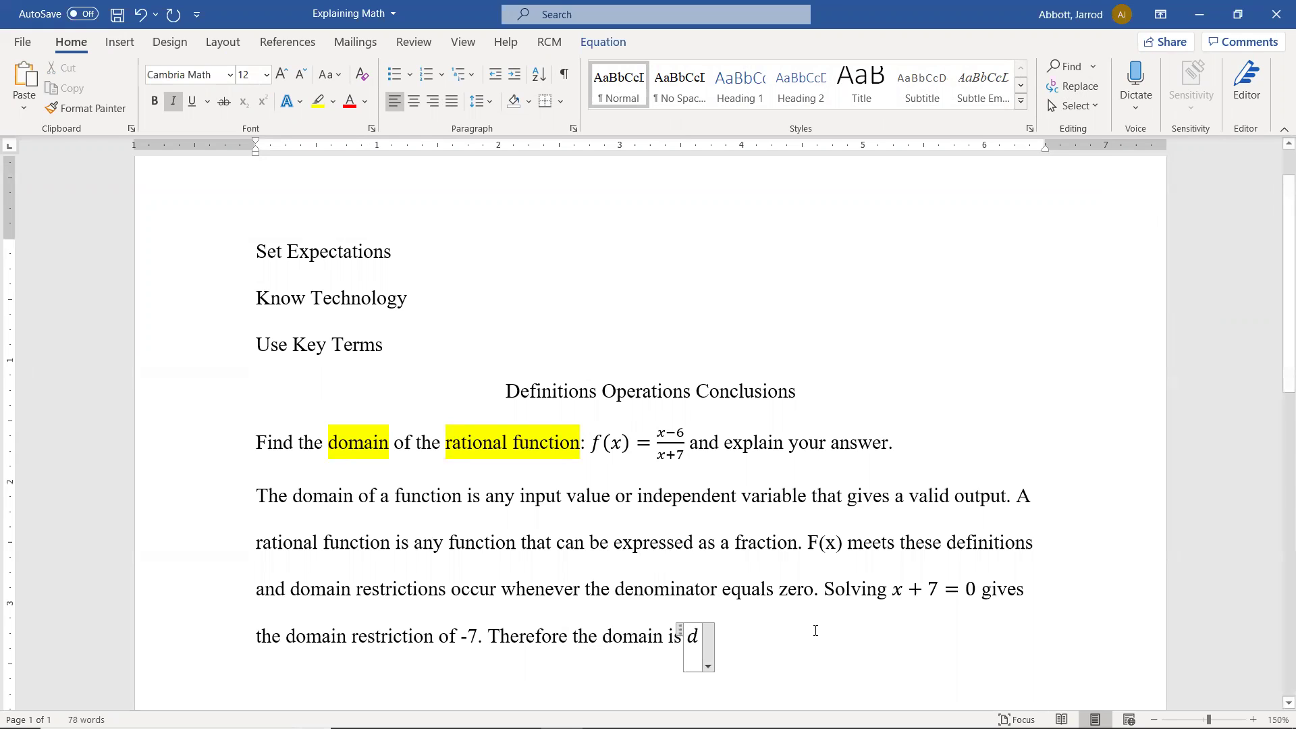
{"action": "key", "text": "BackSpace"}
{"action": "type", "text": "("}
{"action": "key", "text": "alt"}
{"action": "key", "text": "n"}
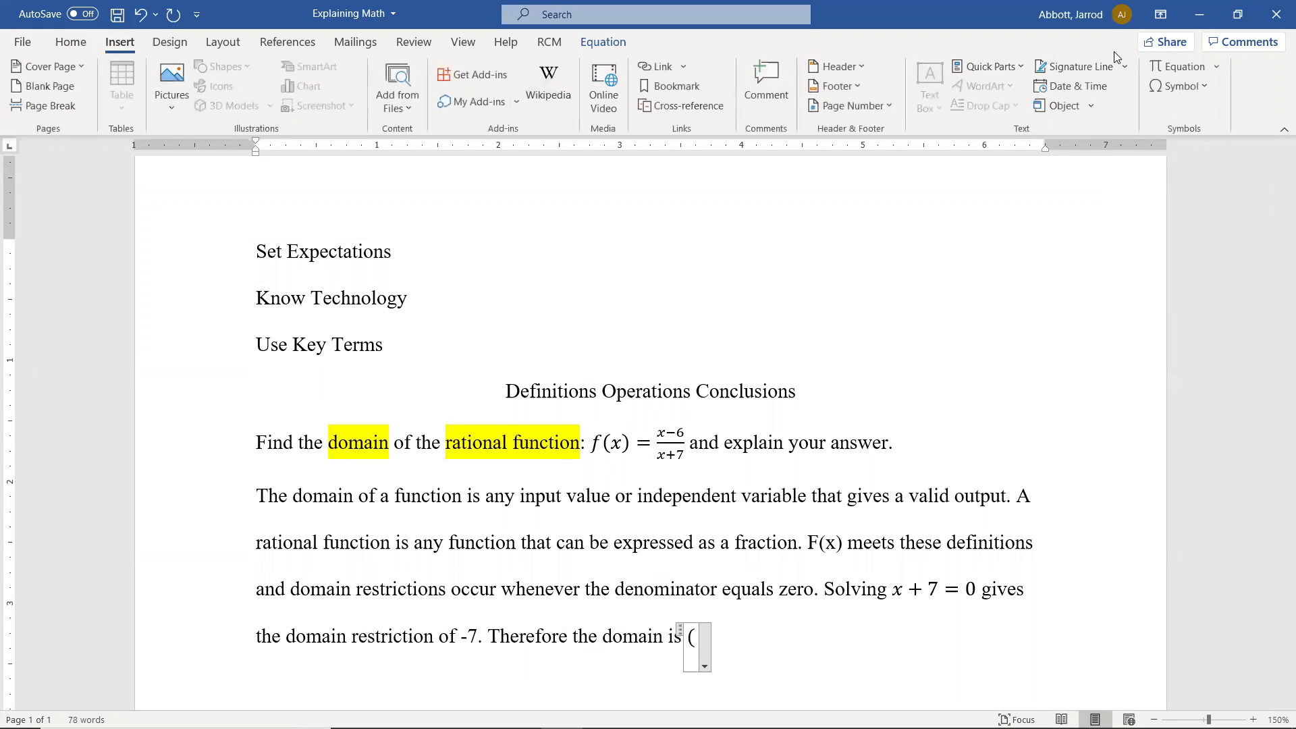
{"action": "left_click", "coordinate": [1178, 70]}
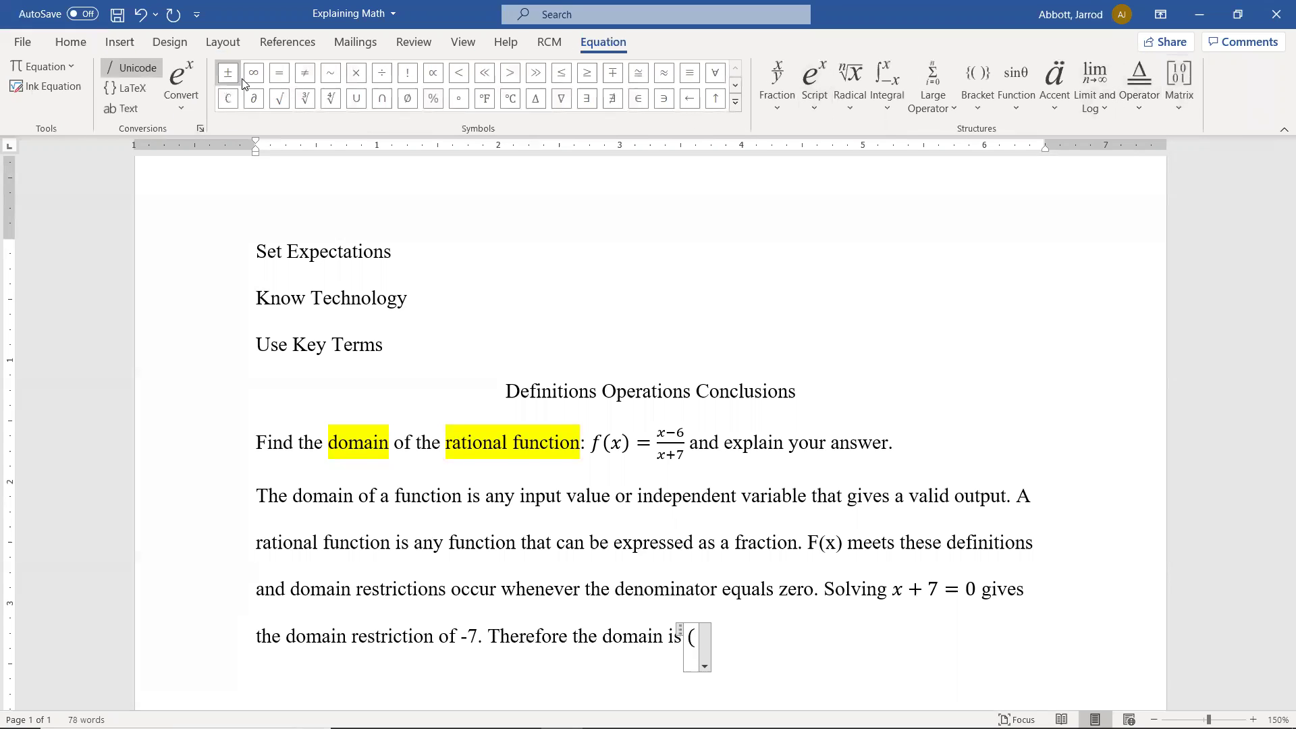
{"action": "type", "text": "("}
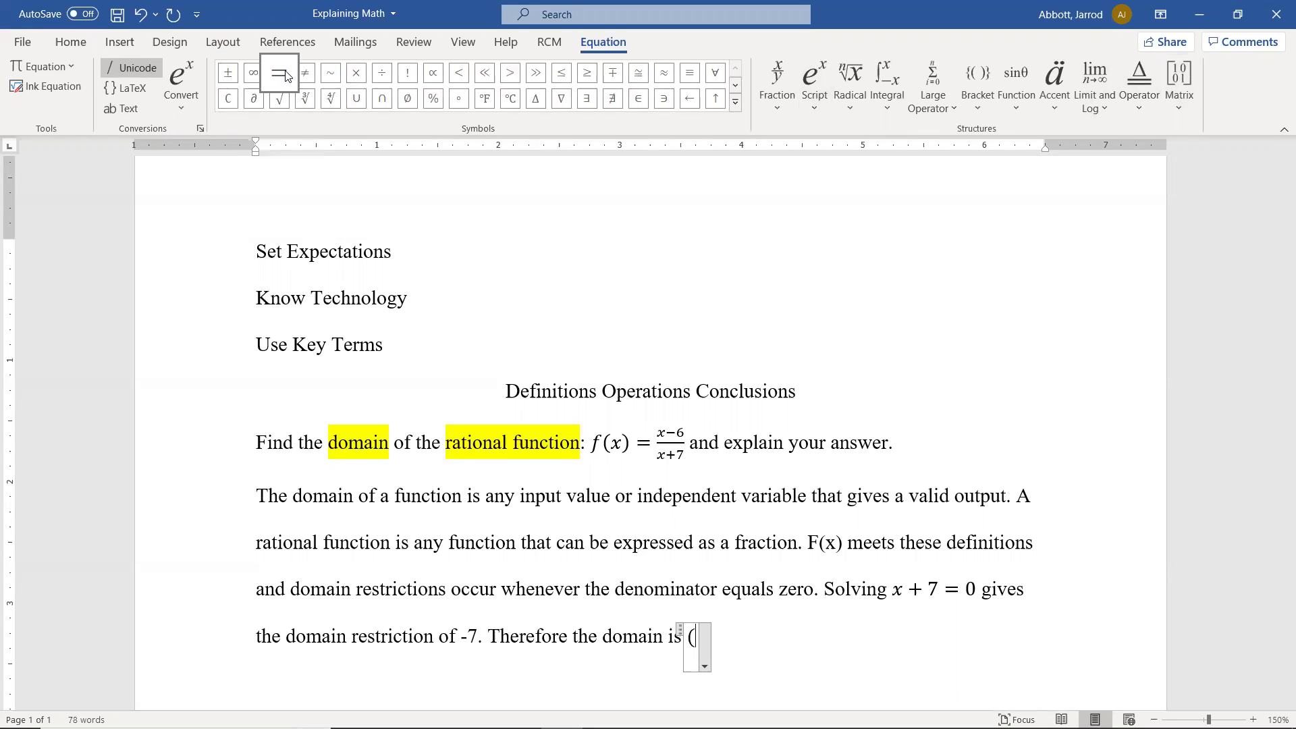
{"action": "type", "text": "-"}
{"action": "left_click", "coordinate": [255, 74]}
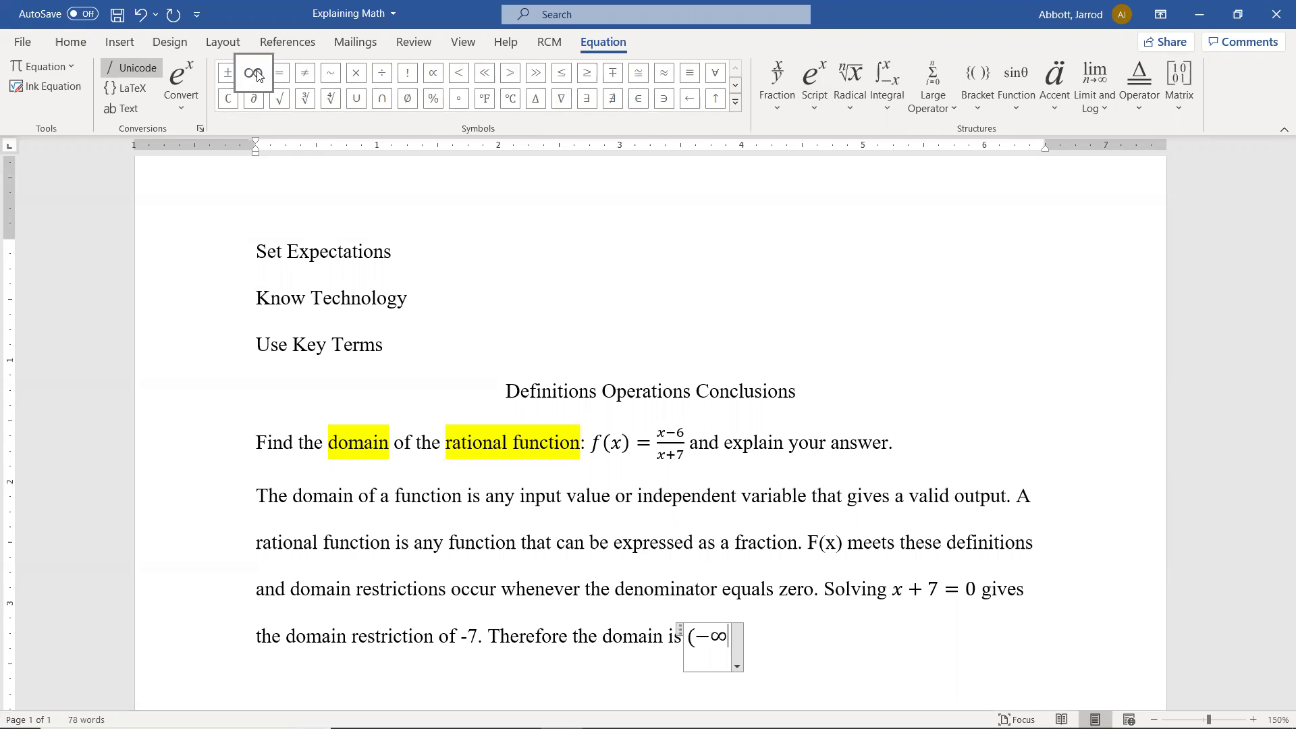
{"action": "type", "text": ",-"}
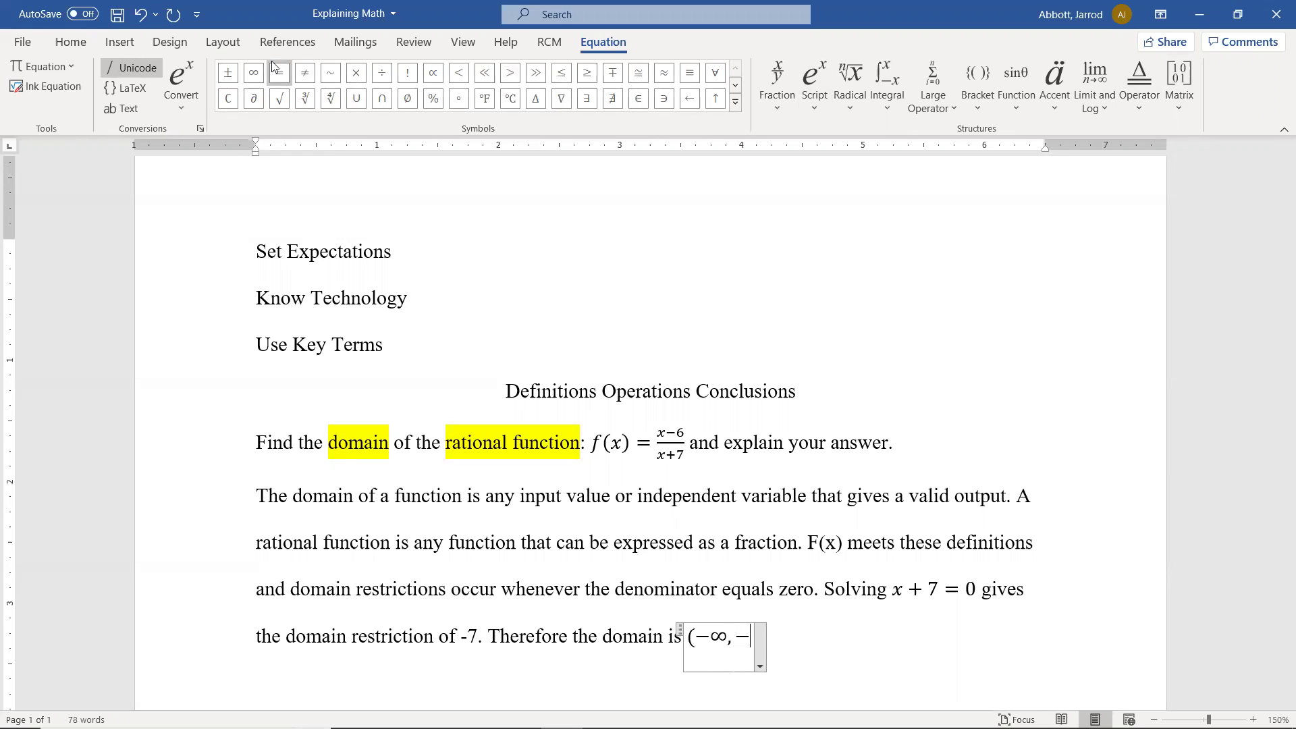
{"action": "type", "text": "7)"}
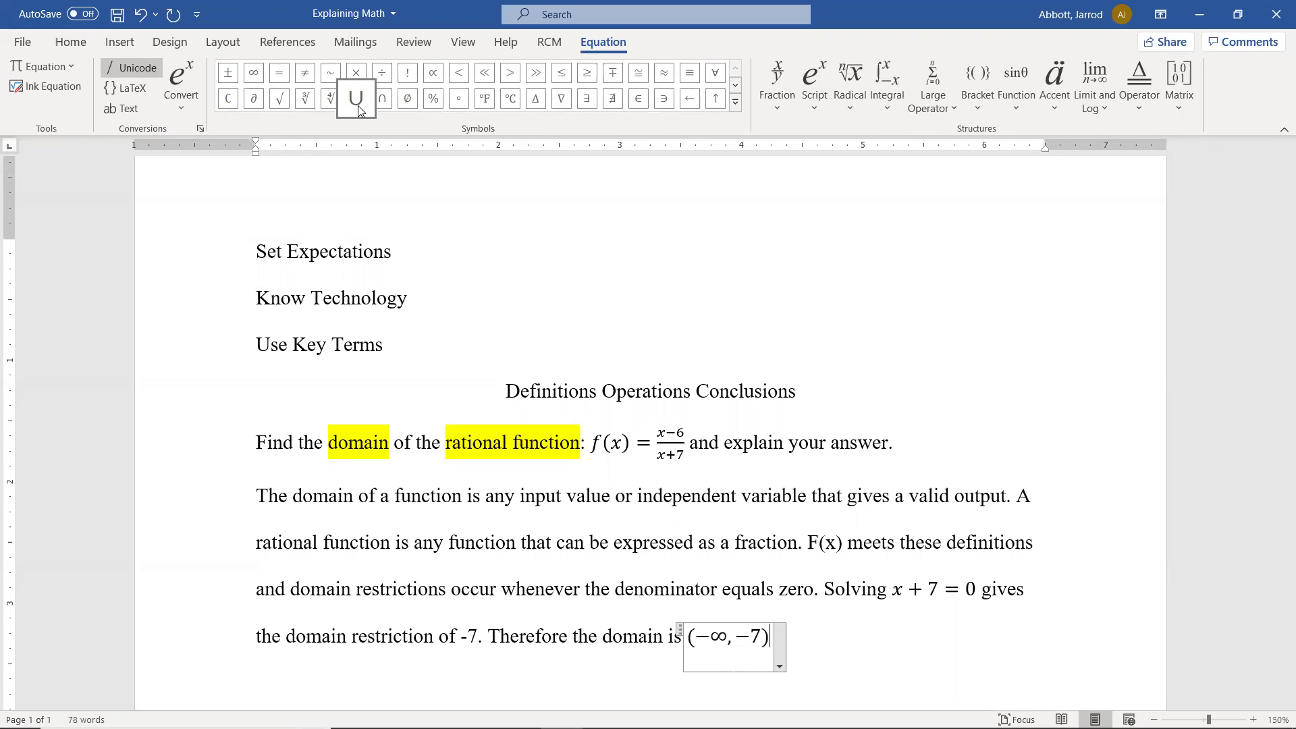
Finish the equation with the union ∪ (−7, ∞) and a closing period.
{"action": "left_click", "coordinate": [358, 106]}
{"action": "type", "text": "("}
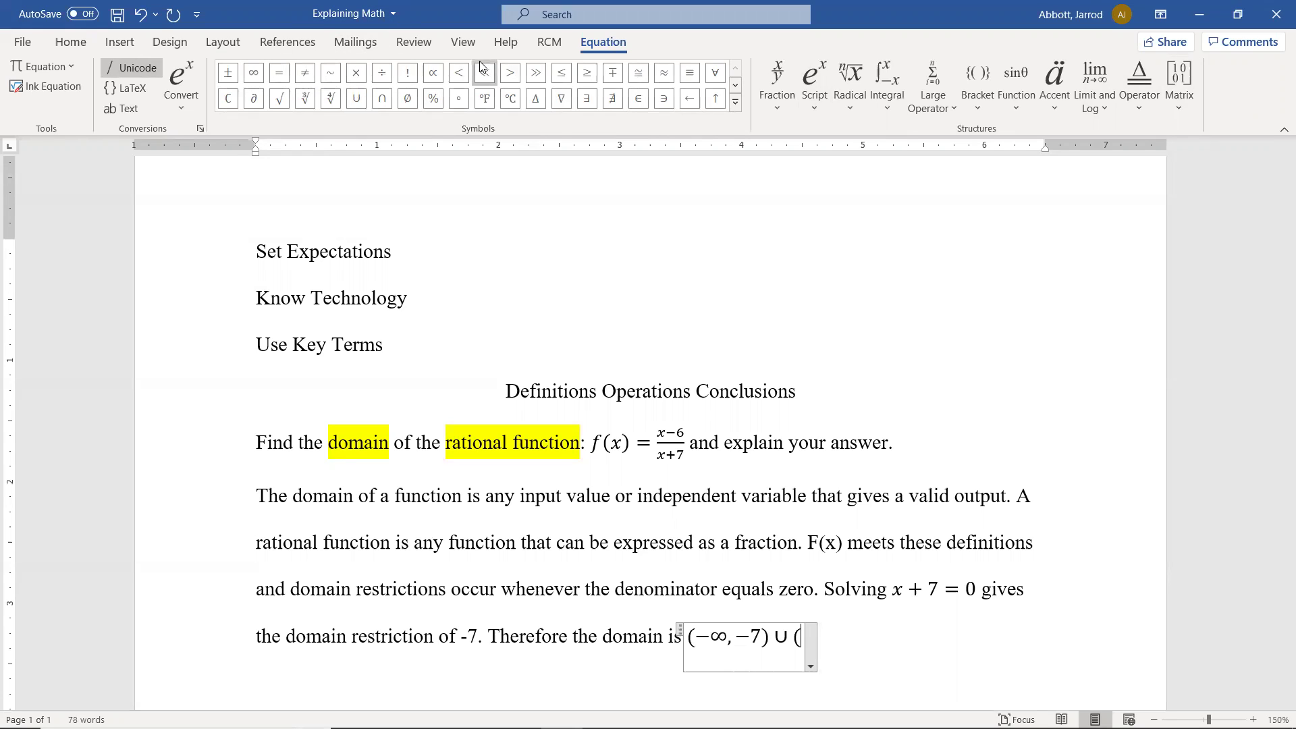
{"action": "type", "text": "-"}
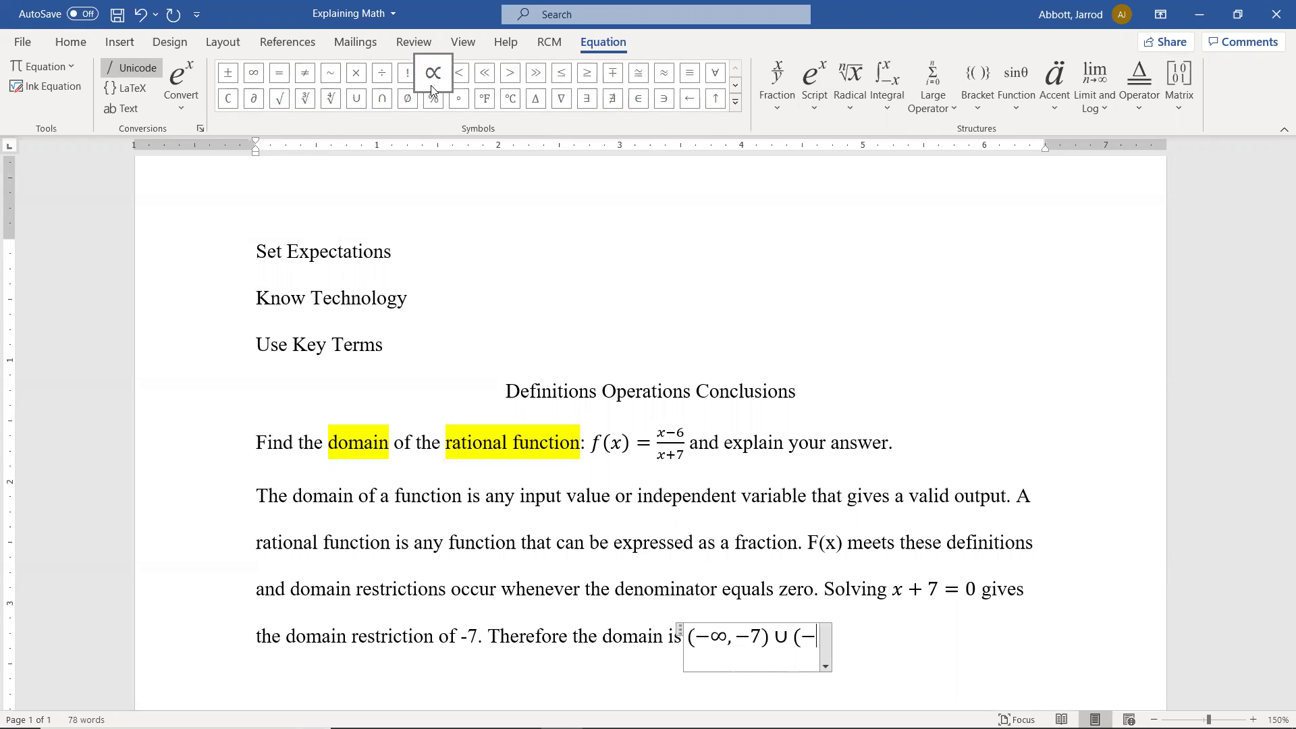
{"action": "type", "text": "7"}
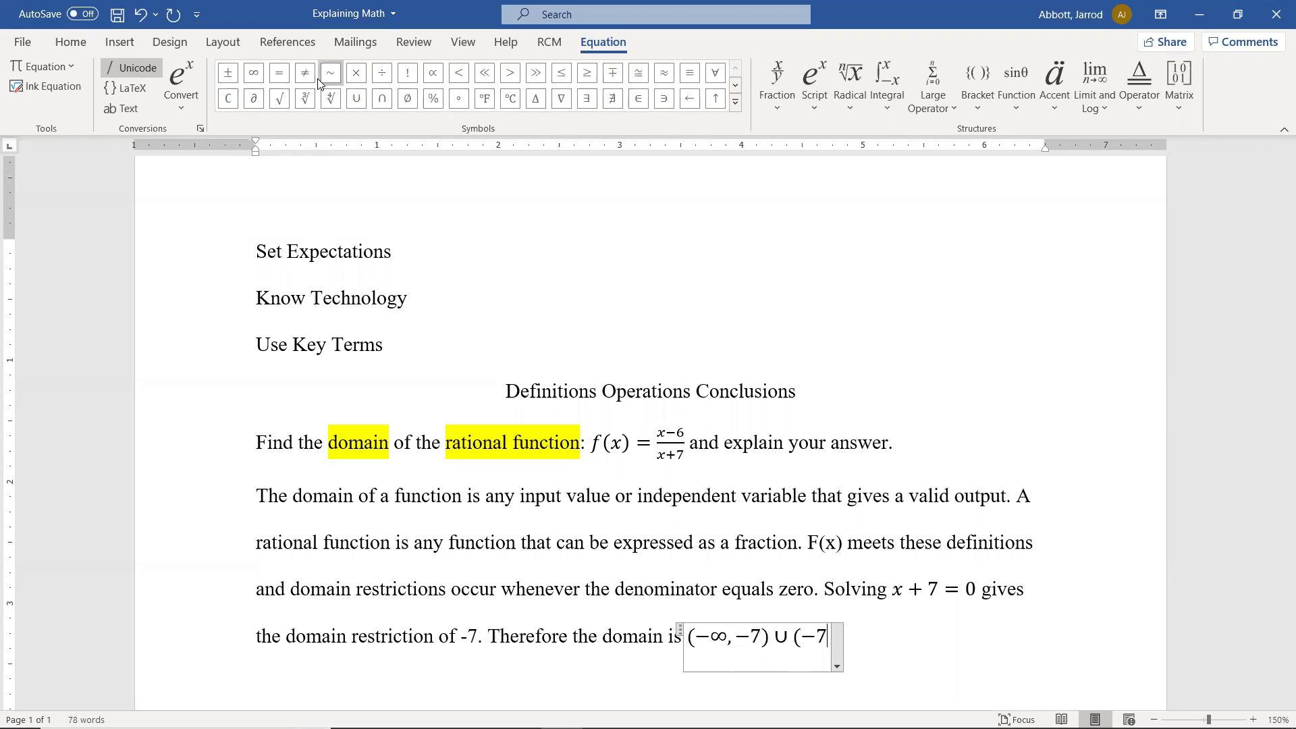
{"action": "type", "text": ","}
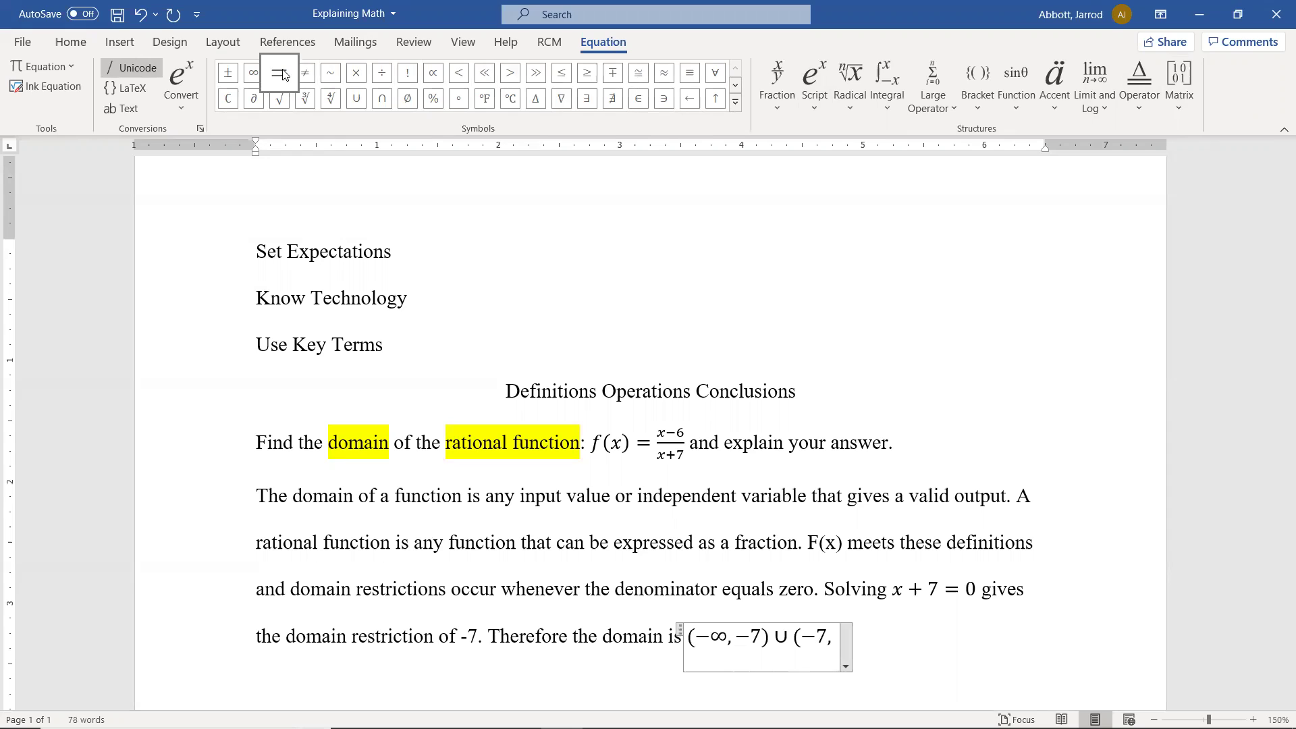
{"action": "left_click", "coordinate": [257, 75]}
{"action": "type", "text": ")"}
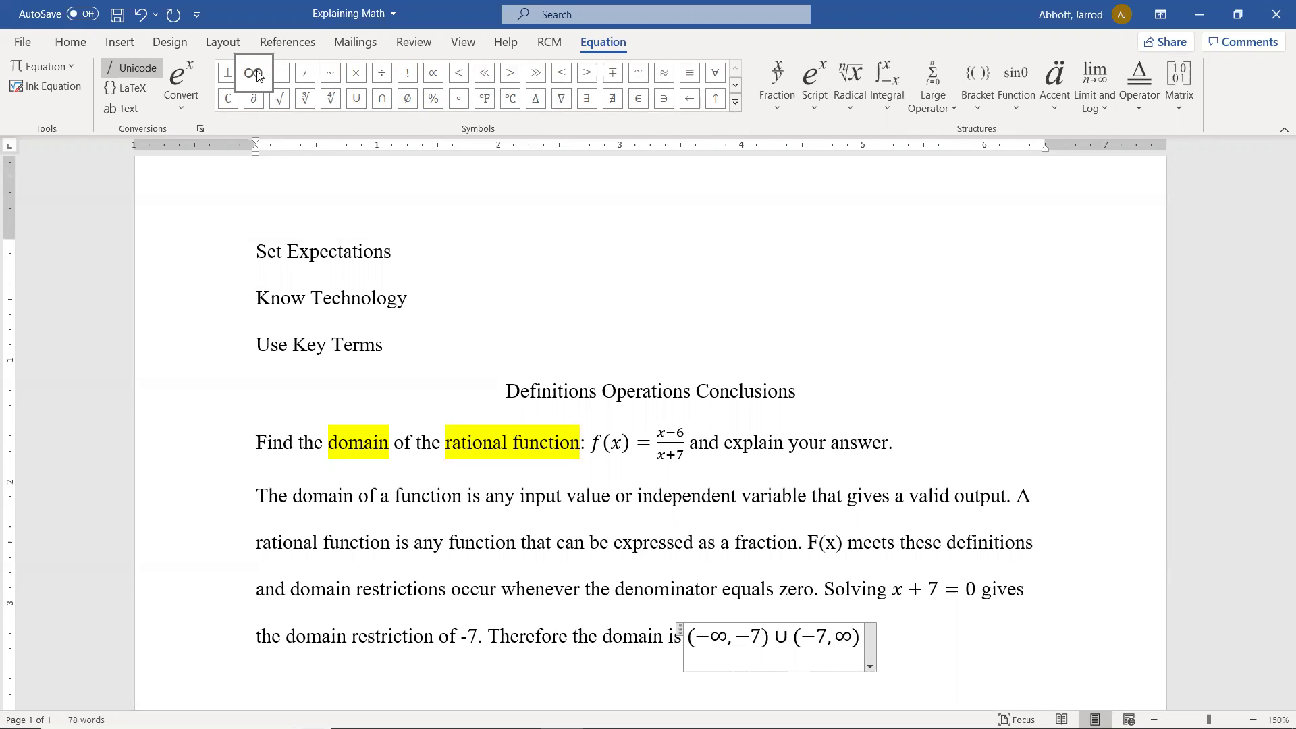
{"action": "type", "text": "."}
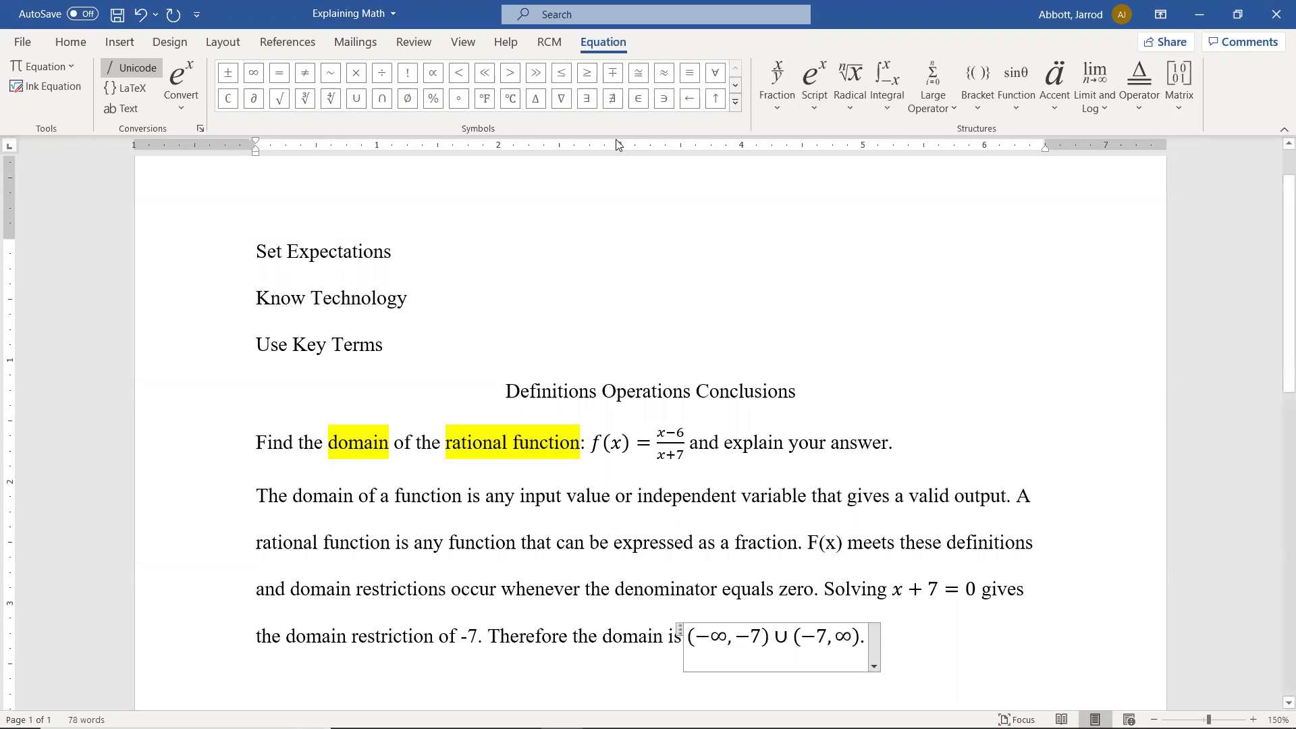
{"action": "left_click", "coordinate": [917, 645]}
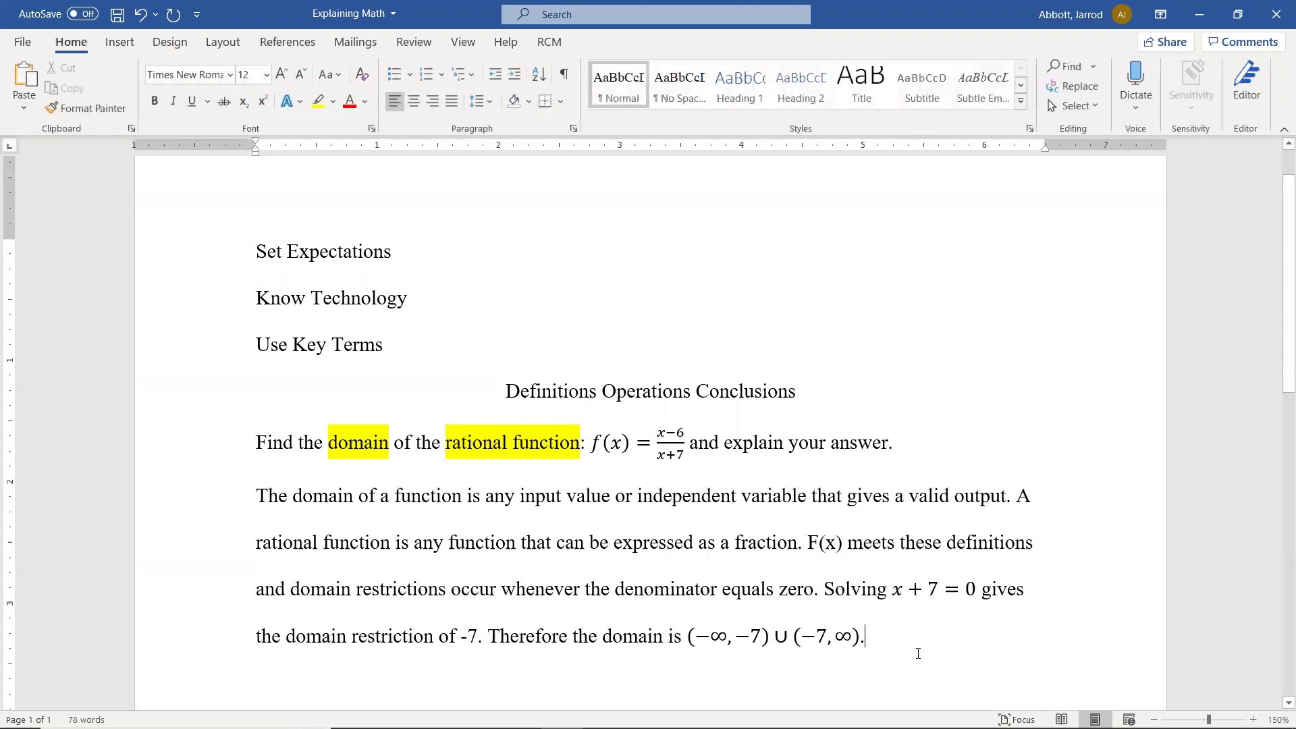